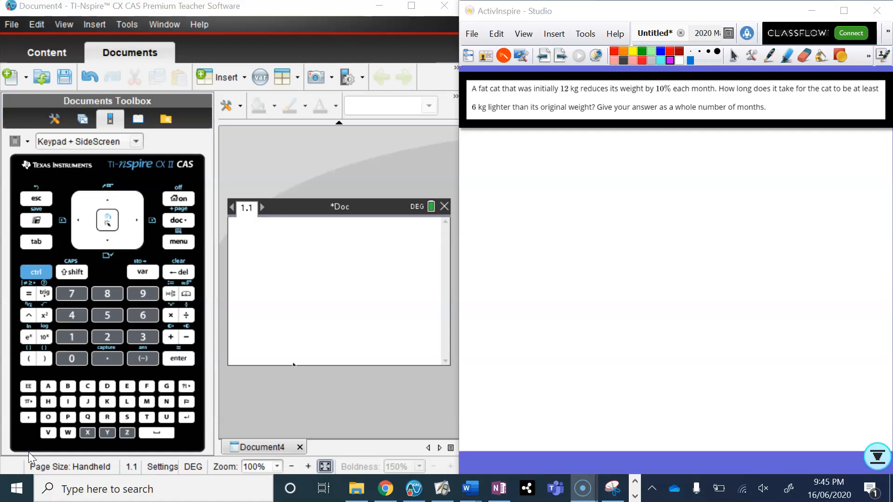
Write 90%, 90/100 and (0.9) in magenta beside the whiteboard's working area, with a vertical dividing line next to them
mouse_move(811, 139)
mouse_down()
mouse_move(803, 163)
mouse_move(837, 135)
mouse_move(836, 161)
mouse_move(841, 154)
mouse_move(814, 200)
mouse_move(822, 190)
mouse_move(853, 199)
mouse_move(817, 235)
mouse_move(829, 220)
mouse_up()
mouse_move(841, 218)
mouse_down()
mouse_move(815, 281)
mouse_move(834, 254)
mouse_move(873, 272)
mouse_up()
click(852, 260)
drag(872, 234, 874, 288)
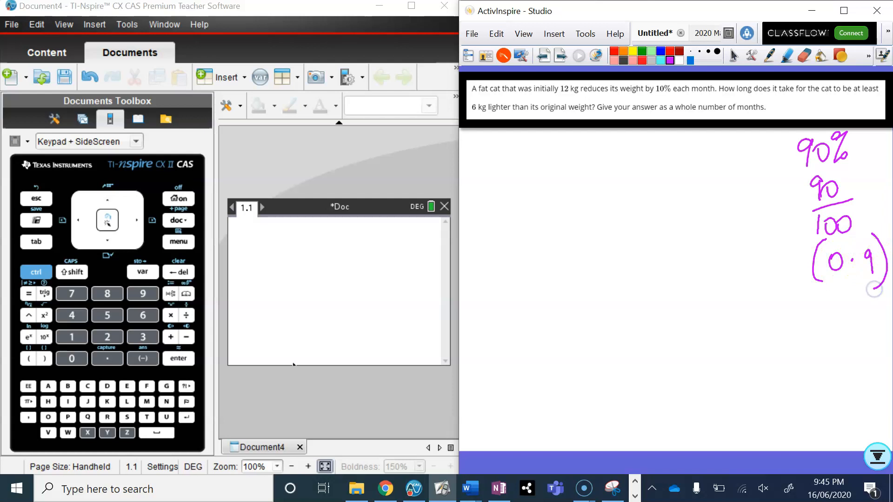
drag(784, 132, 781, 405)
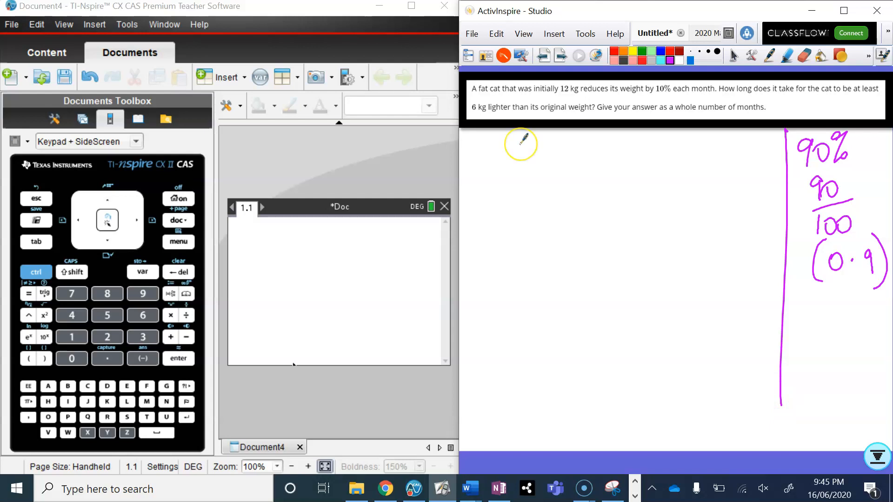
Write the starting weight 12 and, below it, 12 × 0.9 = in the whiteboard's working area
mouse_move(516, 141)
mouse_down()
mouse_move(515, 160)
mouse_move(537, 161)
mouse_up()
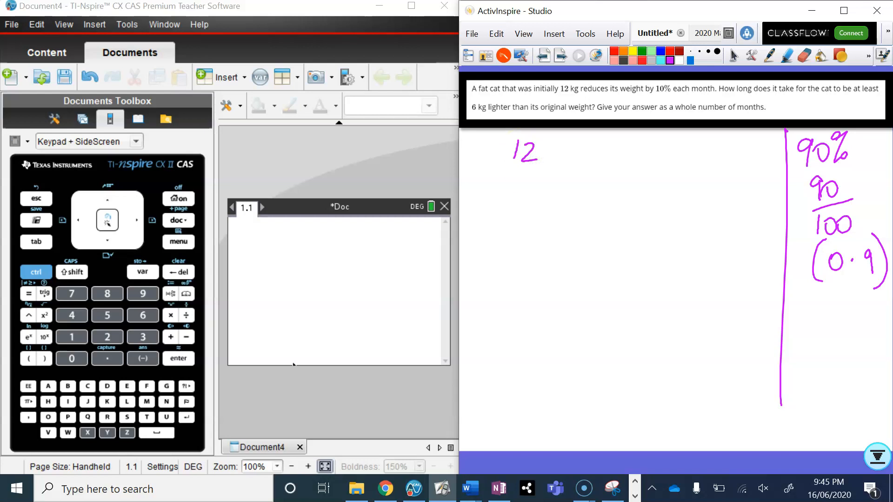
mouse_move(515, 173)
mouse_down()
mouse_move(511, 191)
mouse_move(523, 176)
mouse_move(555, 189)
mouse_move(541, 190)
mouse_up()
mouse_move(568, 174)
mouse_down()
mouse_move(561, 184)
mouse_move(577, 177)
mouse_move(595, 200)
mouse_move(629, 184)
mouse_up()
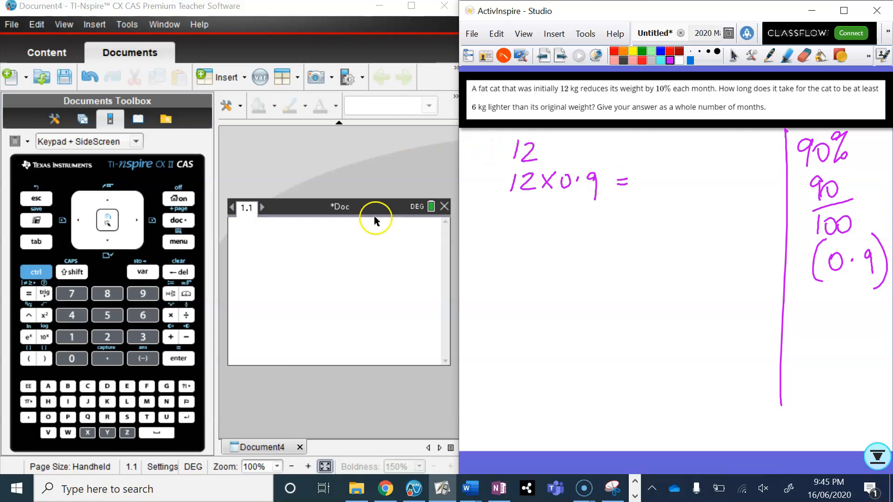
Switch to the TI-Nspire calculator, evaluate 12, and multiply that answer by 0.9
click(72, 341)
click(108, 336)
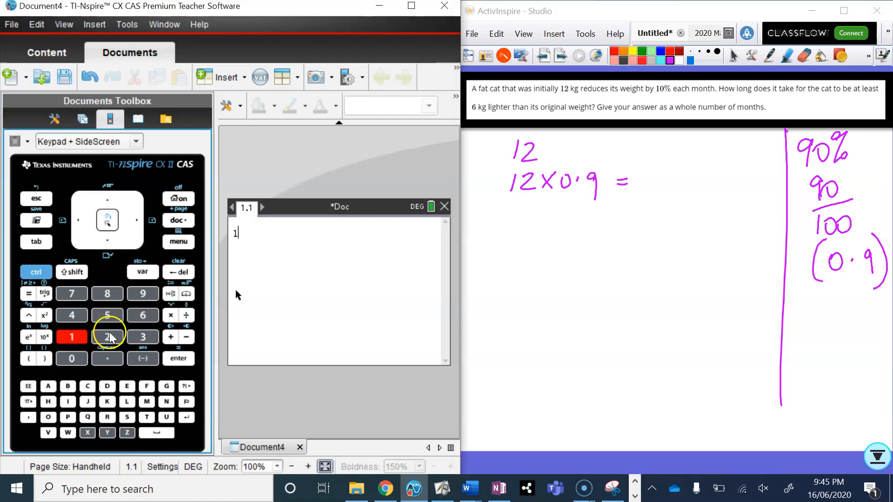
click(180, 359)
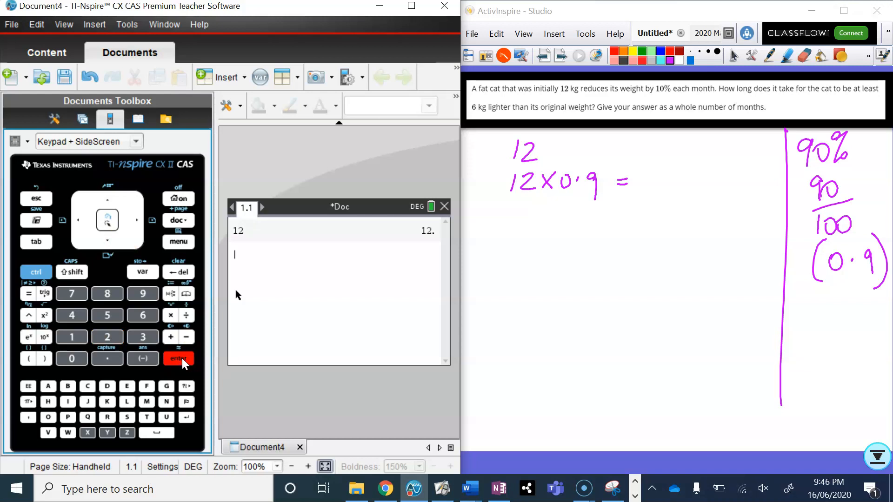
click(170, 316)
click(72, 358)
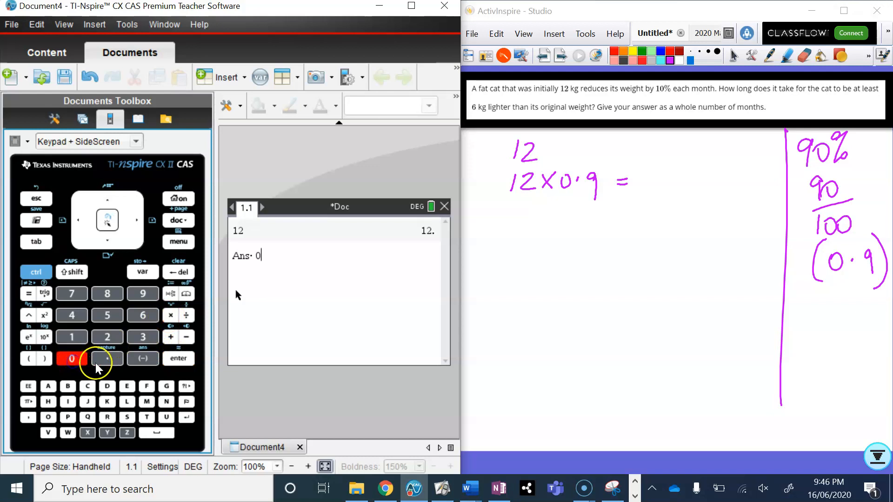
click(107, 358)
click(143, 294)
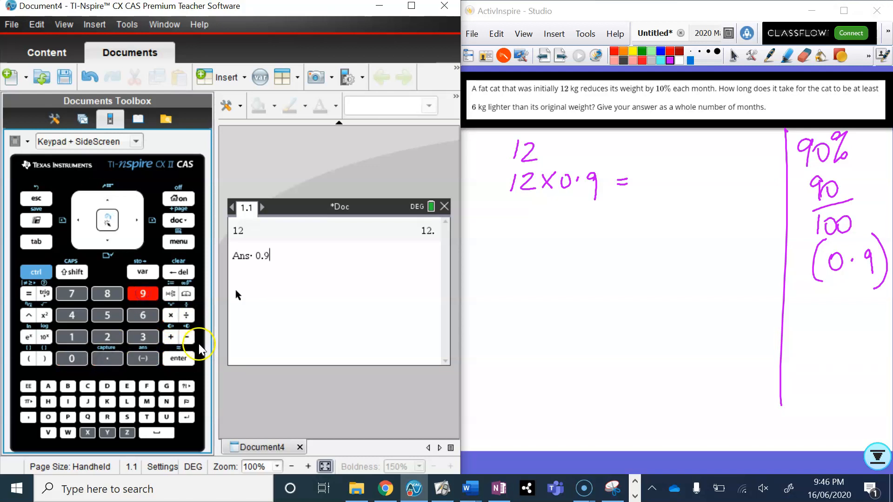
click(180, 360)
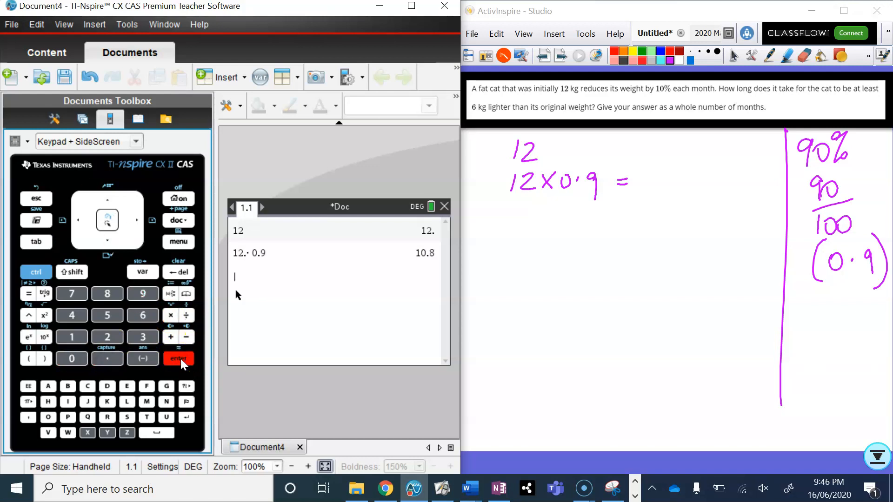
Switch to the ActivInspire whiteboard and write 10.8 as the result of 12 × 0.9
drag(644, 169, 638, 192)
mouse_move(654, 173)
mouse_down()
mouse_move(651, 181)
mouse_move(656, 172)
mouse_move(688, 173)
mouse_up()
click(668, 179)
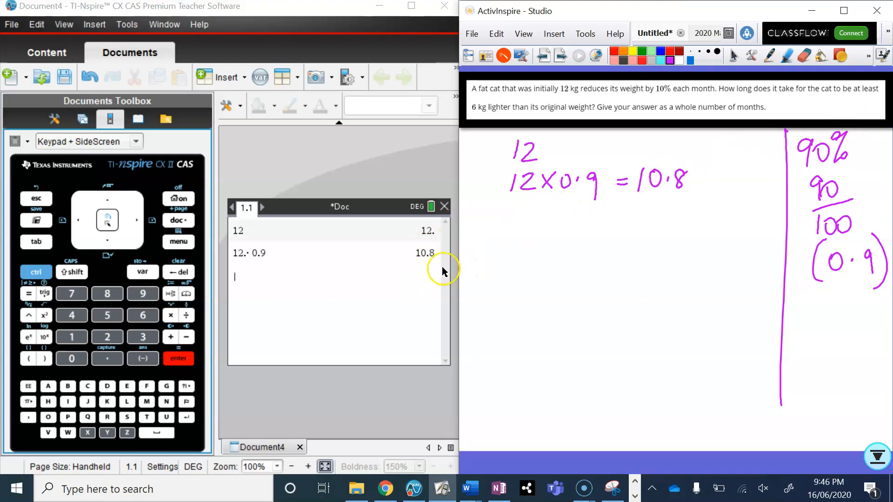
In the TI-Nspire calculator, repeat the multiplication by 0.9 six more times and review the list of results
click(177, 360)
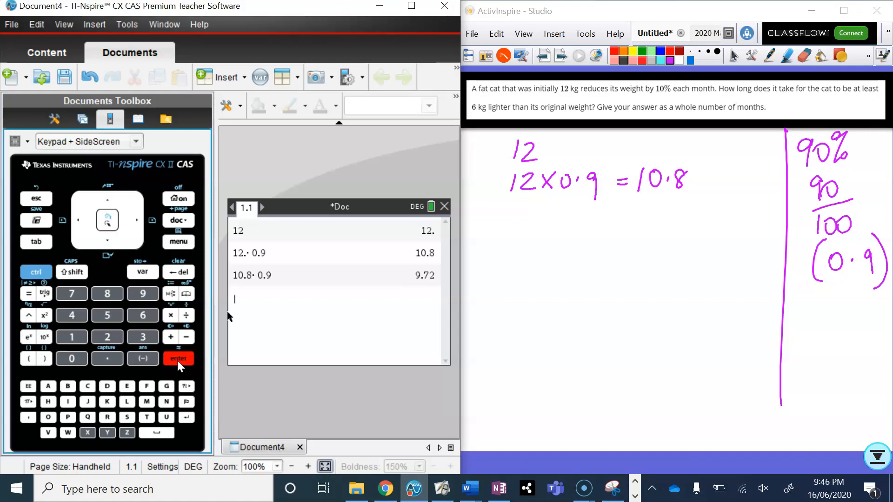
click(177, 359)
click(177, 361)
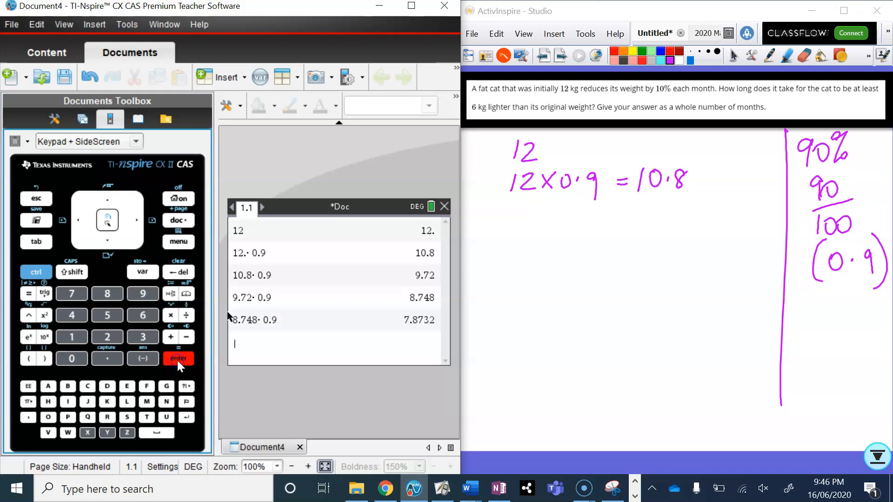
click(177, 361)
click(177, 361)
click(177, 360)
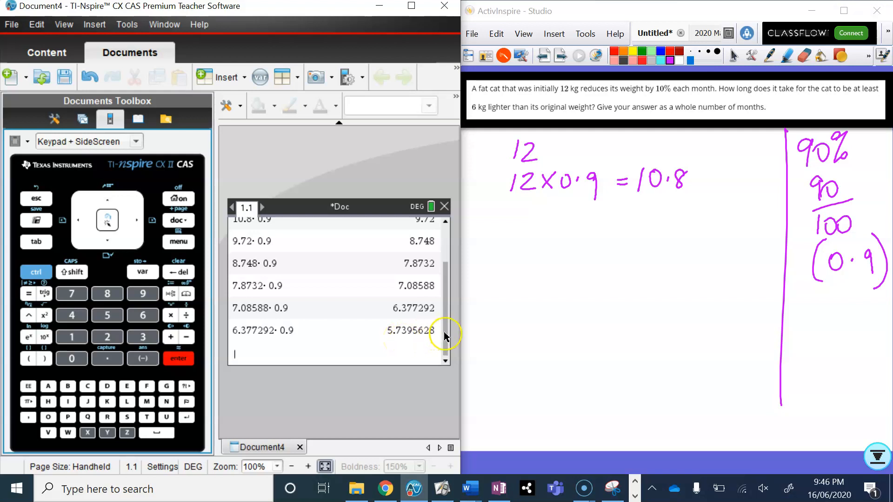
drag(445, 335, 447, 299)
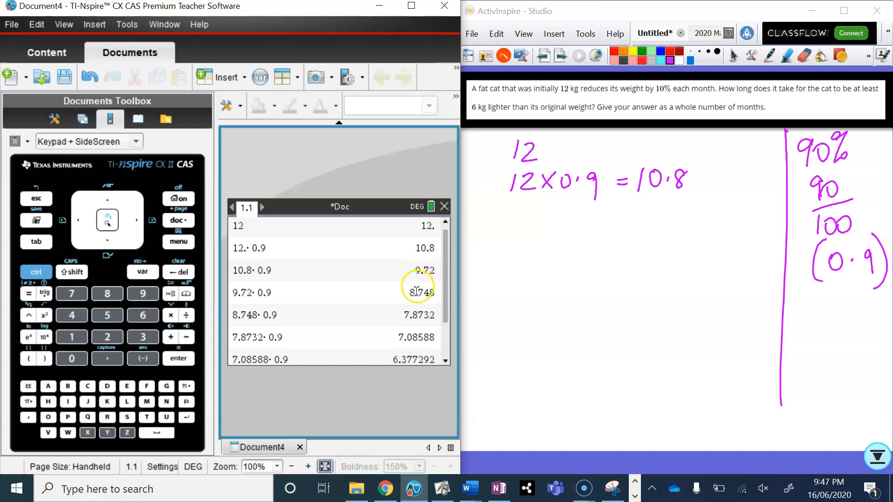
drag(447, 297, 448, 325)
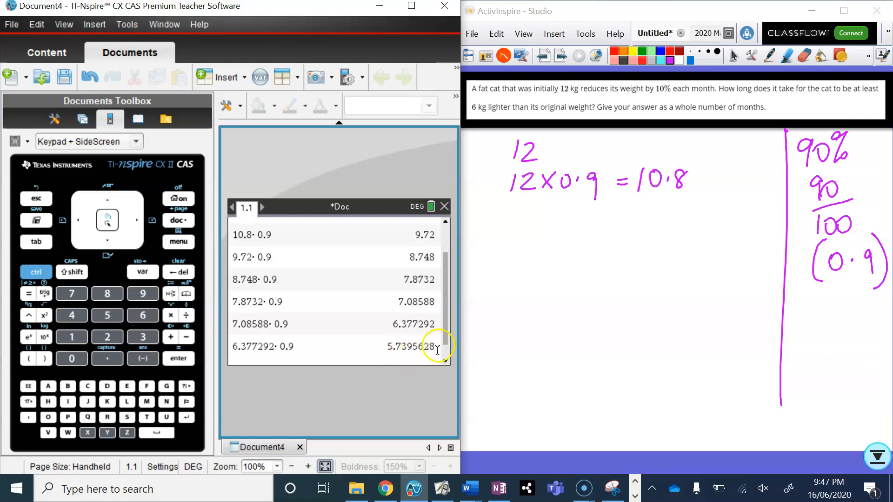
drag(445, 331, 446, 303)
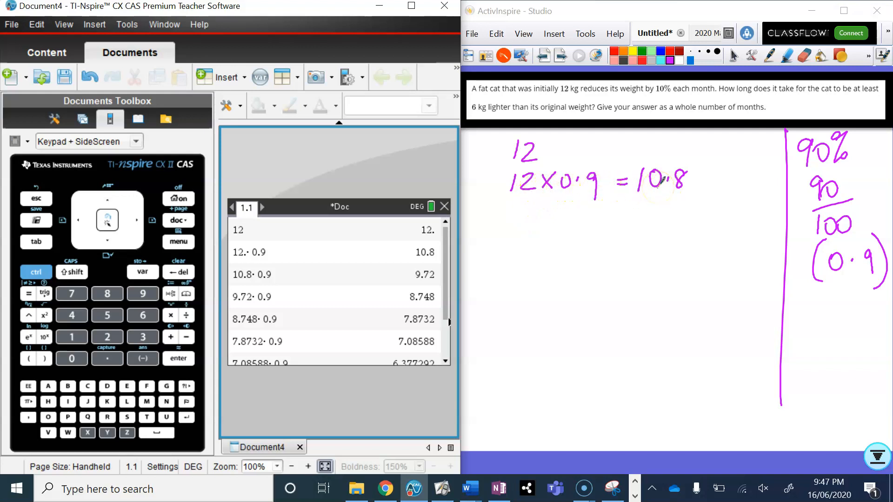
On the ActivInspire whiteboard, write 12 × 0.9 × 0.9 = below the first product
mouse_move(514, 214)
mouse_down()
mouse_move(509, 232)
mouse_move(540, 241)
mouse_move(569, 226)
mouse_move(605, 224)
mouse_move(606, 243)
mouse_up()
click(586, 226)
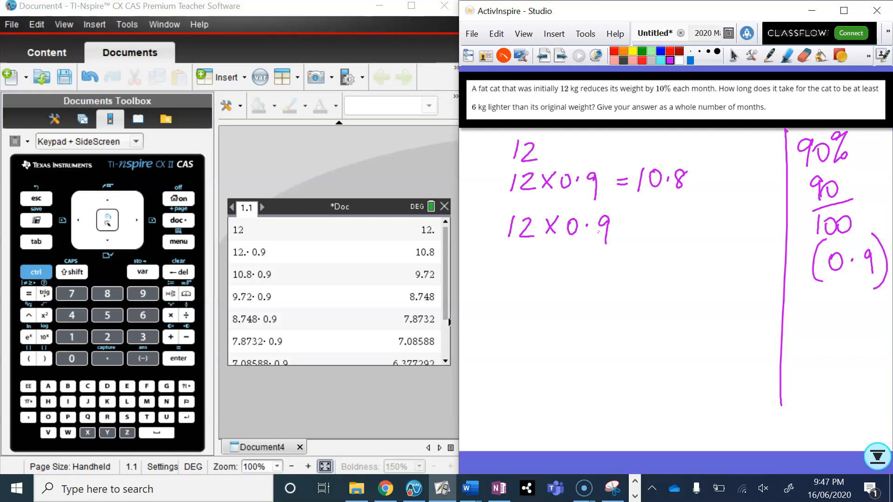
mouse_move(625, 222)
mouse_down()
mouse_move(633, 236)
mouse_move(625, 235)
mouse_move(655, 232)
mouse_move(652, 216)
mouse_move(684, 223)
mouse_move(683, 239)
mouse_up()
click(664, 223)
drag(694, 223, 706, 229)
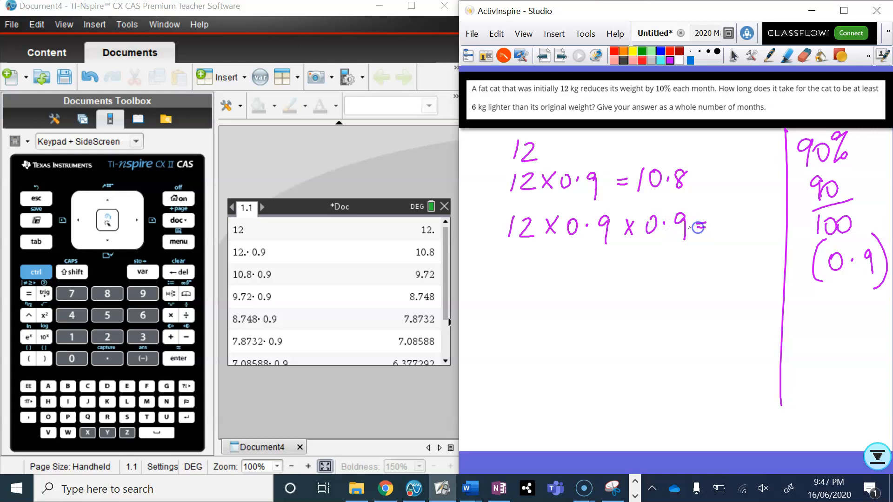
Write the third product, 12 × 0.9 × 0.9 × 0.9 =, below the second one
mouse_move(505, 262)
mouse_down()
mouse_move(504, 287)
mouse_move(552, 286)
mouse_move(539, 286)
mouse_up()
mouse_move(570, 265)
mouse_down()
mouse_move(564, 275)
mouse_move(570, 264)
mouse_move(602, 284)
mouse_move(631, 281)
mouse_move(619, 281)
mouse_up()
click(582, 273)
mouse_move(646, 261)
mouse_down()
mouse_move(678, 261)
mouse_move(676, 284)
mouse_move(706, 283)
mouse_move(689, 284)
mouse_up()
click(656, 271)
mouse_move(723, 261)
mouse_down()
mouse_move(748, 279)
mouse_move(769, 264)
mouse_up()
click(736, 272)
drag(762, 271, 770, 270)
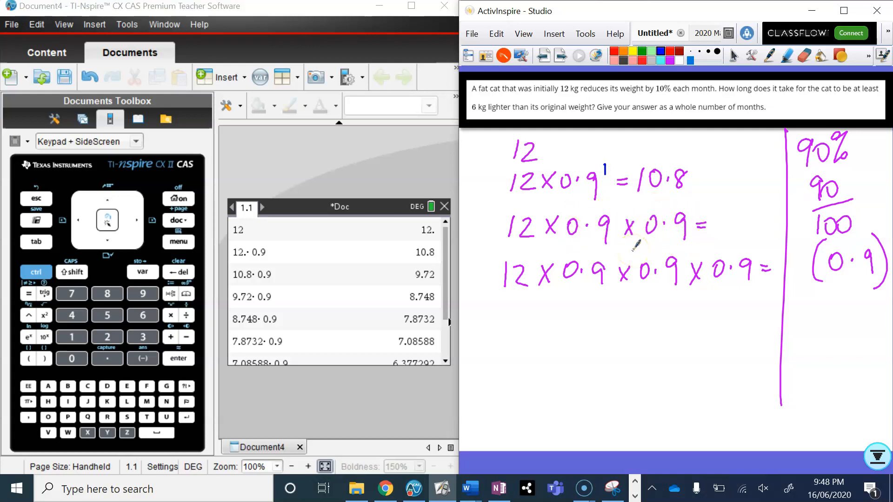
In blue, rewrite the second product as 12 × (0.9)² by adding brackets and the power, and striking out the repeated 0.9
drag(569, 206, 565, 244)
drag(609, 210, 609, 248)
drag(622, 200, 691, 219)
drag(635, 229, 693, 225)
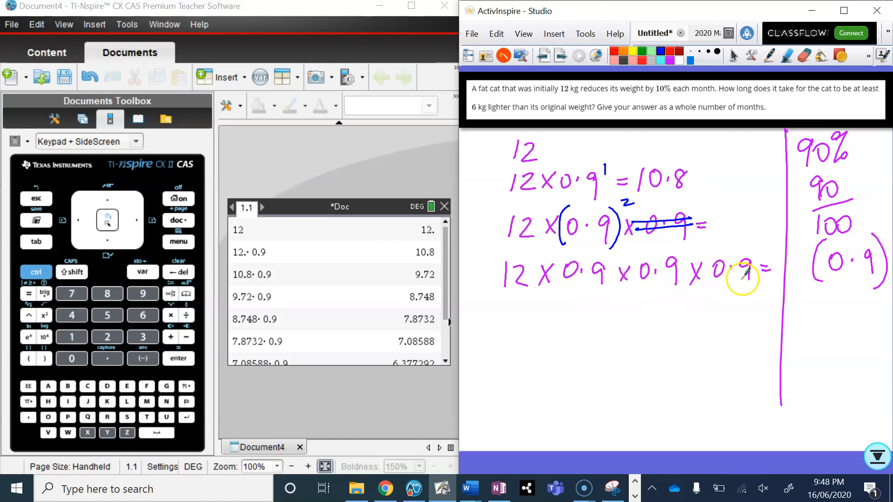
Rewrite the third product as 12 × (0.9)³ in blue, striking out the two repeated 0.9 factors
drag(605, 252, 603, 294)
drag(615, 251, 617, 260)
drag(564, 251, 563, 292)
drag(633, 266, 752, 267)
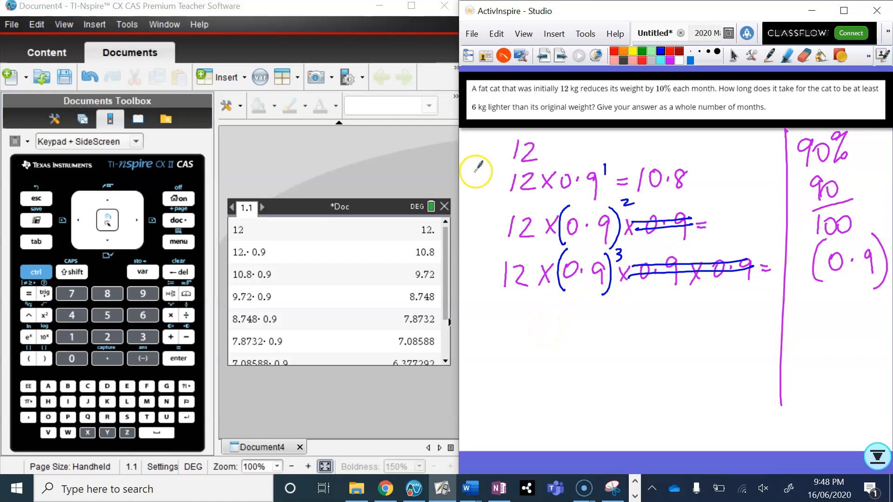
Number the rows with months 0, 1, 2 and 3 in blue, and continue them with a dotted downward arrow
drag(479, 143, 475, 144)
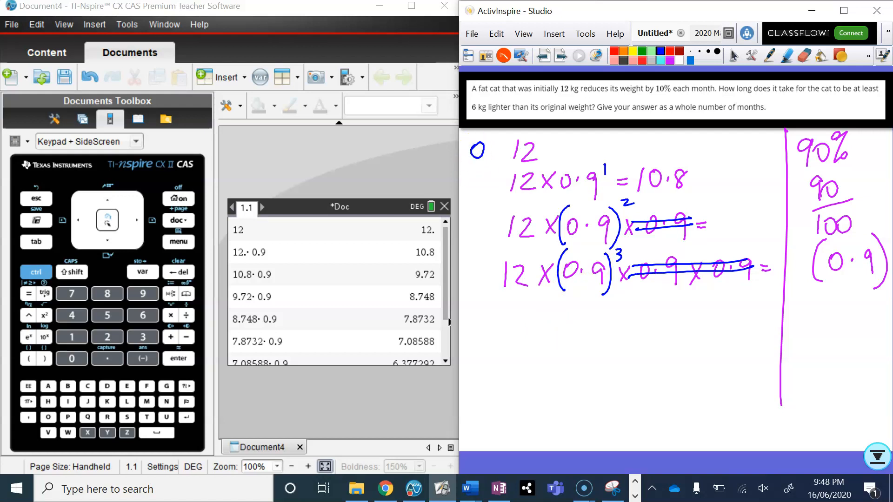
drag(478, 175, 485, 229)
drag(470, 266, 469, 284)
click(479, 337)
click(479, 351)
click(479, 364)
mouse_move(468, 372)
mouse_down()
mouse_move(471, 380)
mouse_move(488, 371)
mouse_up()
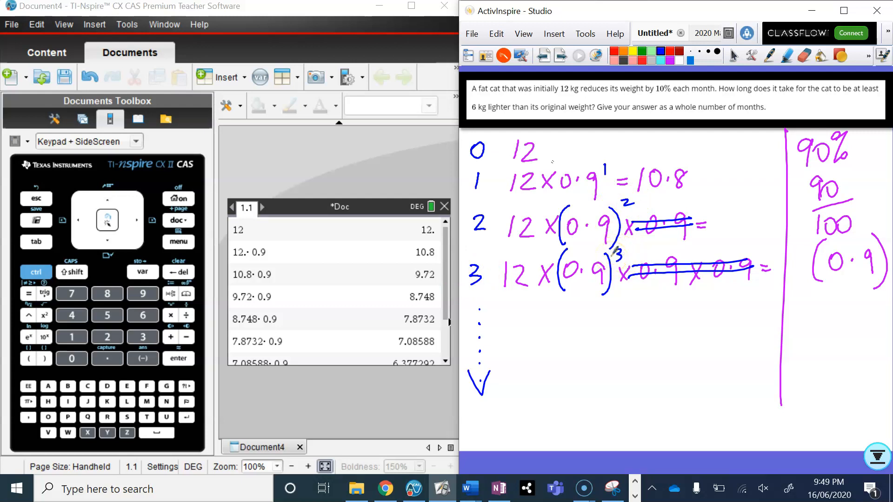
Complete the month 0 row in blue as 12 × 0.9⁰ = 12
mouse_move(548, 141)
mouse_down()
mouse_move(558, 156)
mouse_move(547, 156)
mouse_move(605, 140)
mouse_up()
click(589, 149)
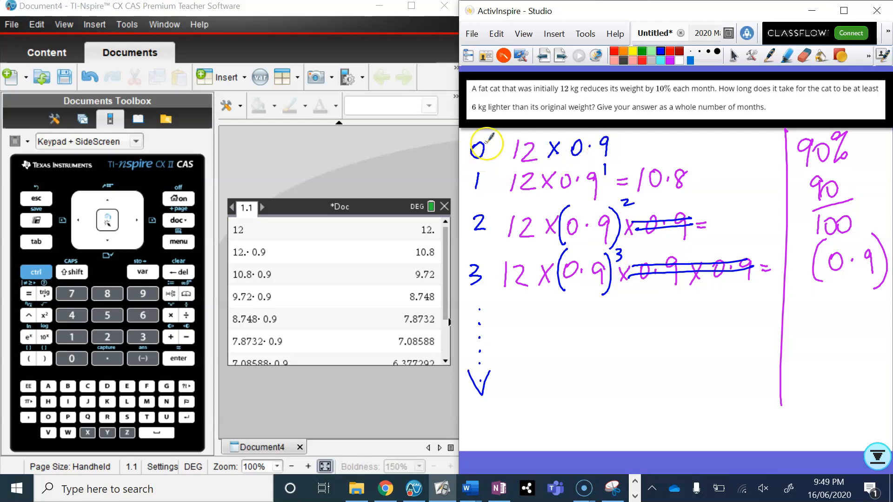
drag(623, 132, 622, 133)
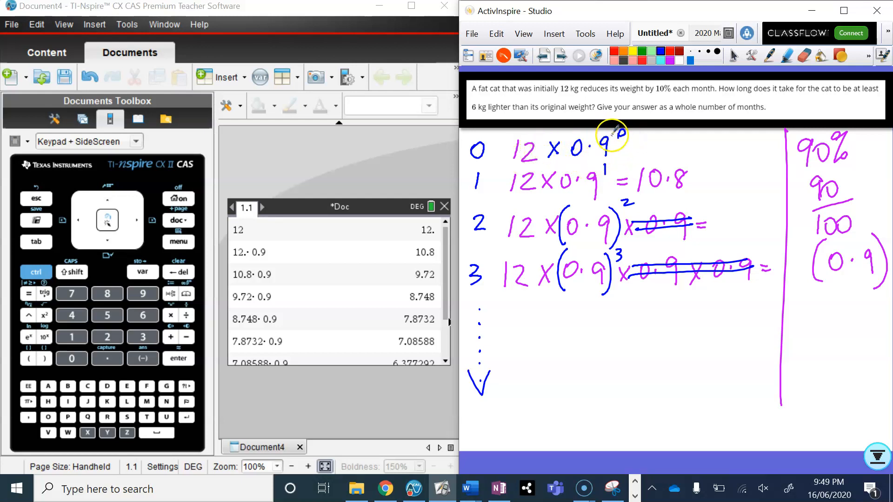
drag(639, 141, 649, 141)
drag(639, 147, 691, 147)
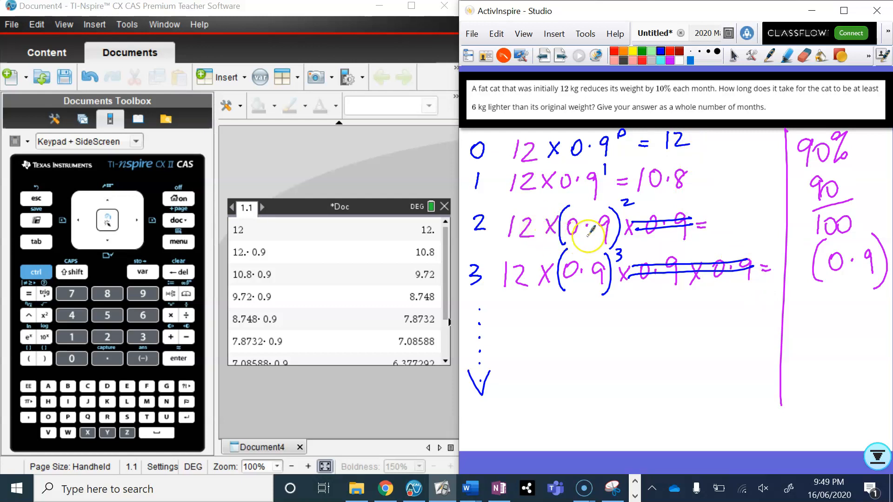
Write the results 9.72 for month 2 and 8.748 for month 3
mouse_move(735, 208)
mouse_down()
mouse_move(727, 229)
mouse_move(764, 216)
mouse_move(774, 226)
mouse_up()
click(736, 227)
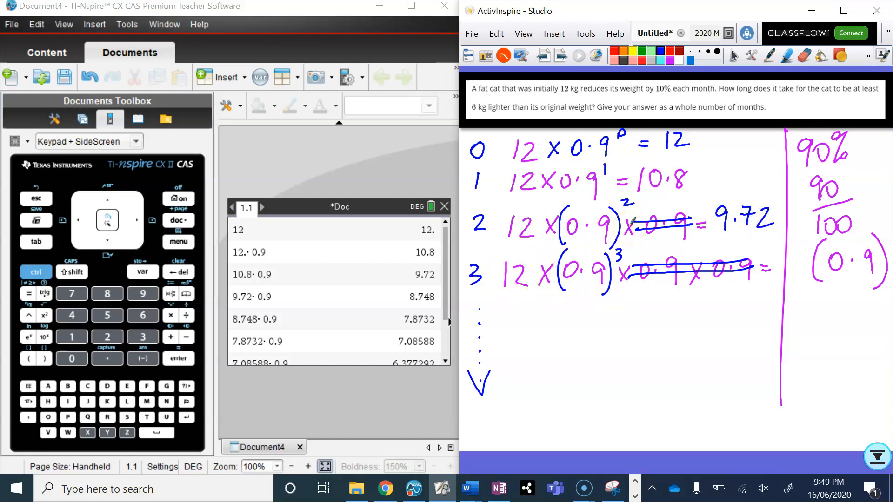
mouse_move(717, 314)
mouse_down()
mouse_move(720, 291)
mouse_move(752, 289)
mouse_move(759, 313)
mouse_move(773, 289)
mouse_up()
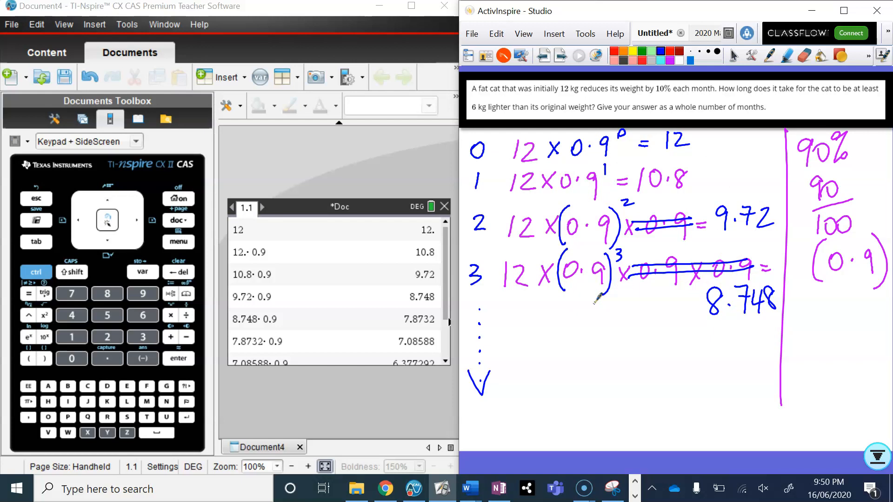
Switch to the TI-Nspire software, add a Lists & Spreadsheet page to the document, and select column A's name cell
click(178, 199)
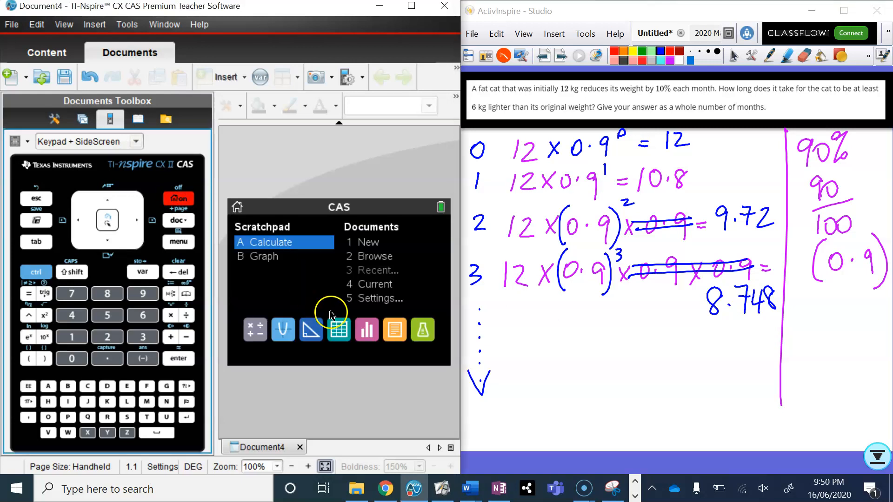
click(344, 336)
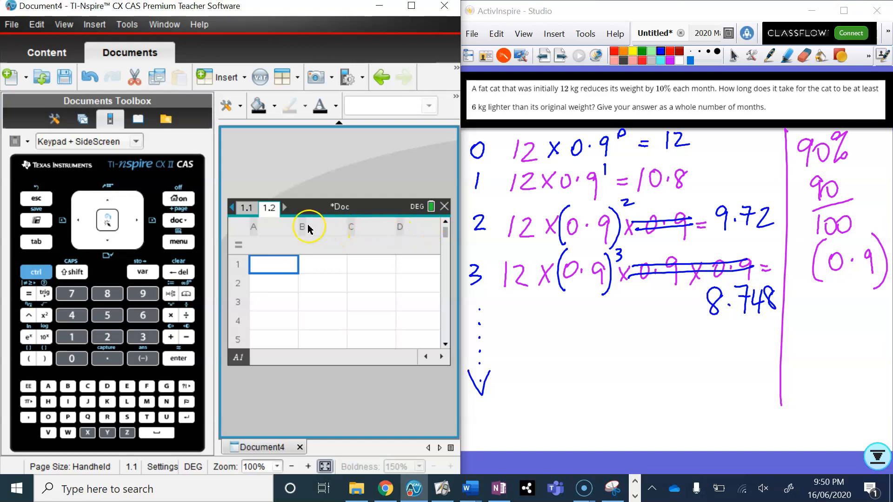
click(278, 230)
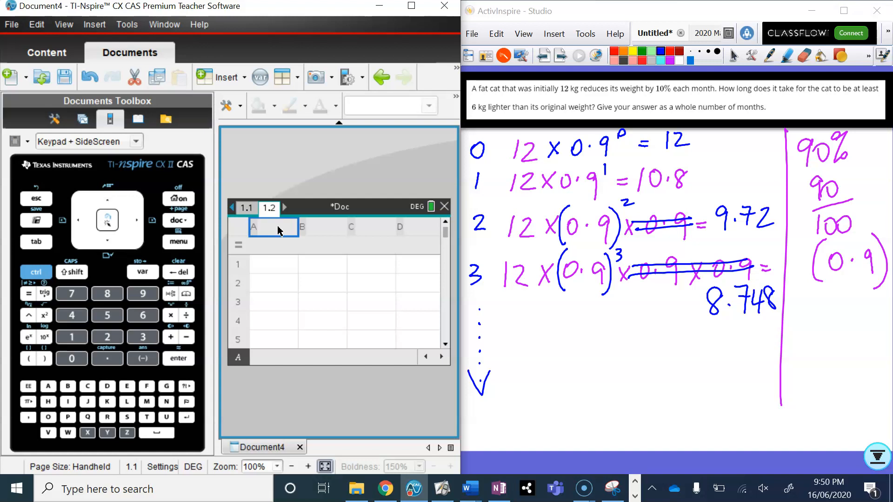
On the ActivInspire whiteboard, draw two vertical blue lines separating the month numbers, the products and the results into columns
drag(501, 136, 503, 358)
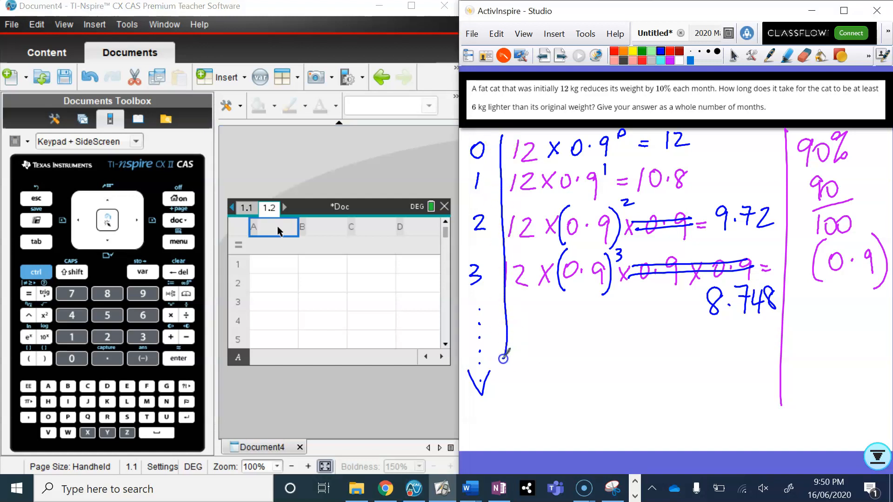
drag(631, 131, 633, 330)
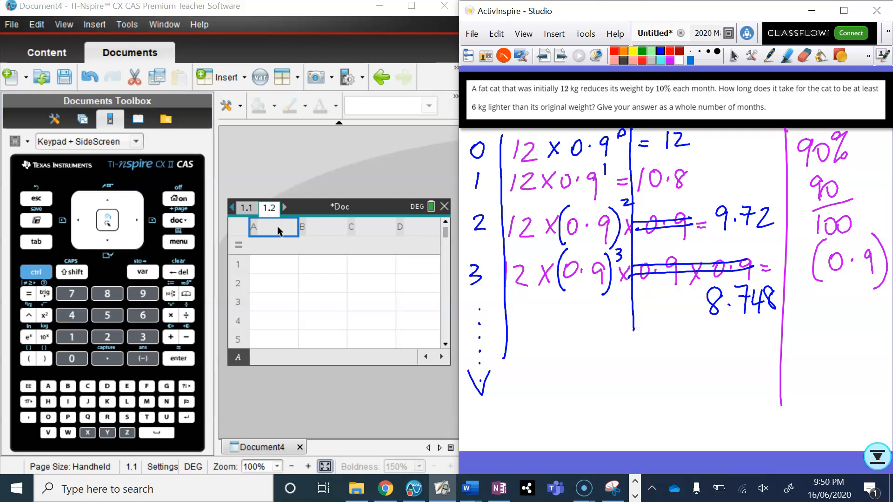
Name spreadsheet column A "months" and column B "weight"
click(266, 231)
click(268, 232)
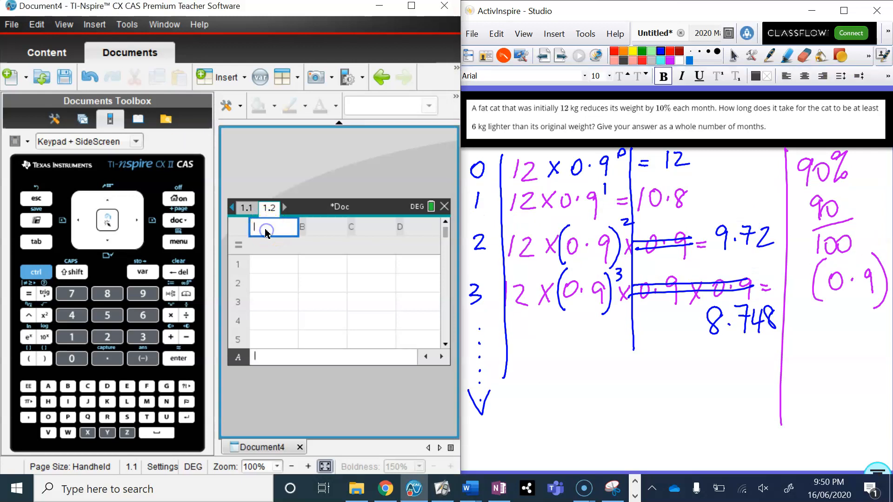
text(mon)
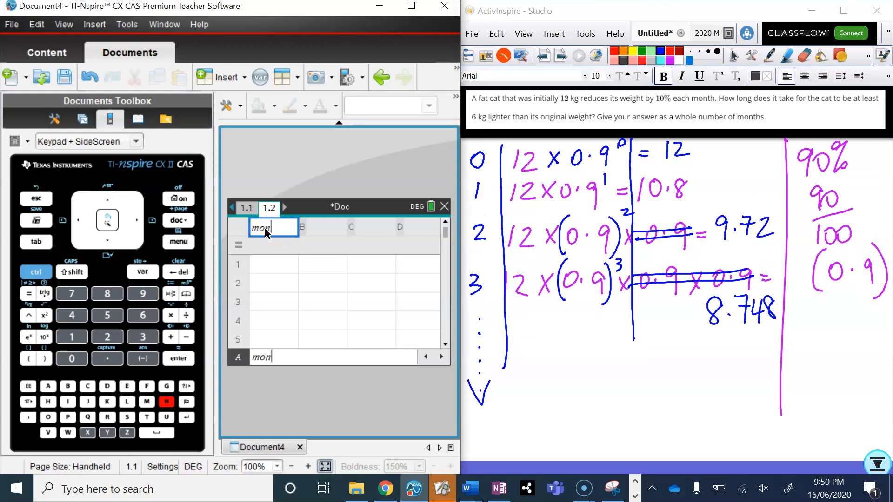
text(ths)
key(Down)
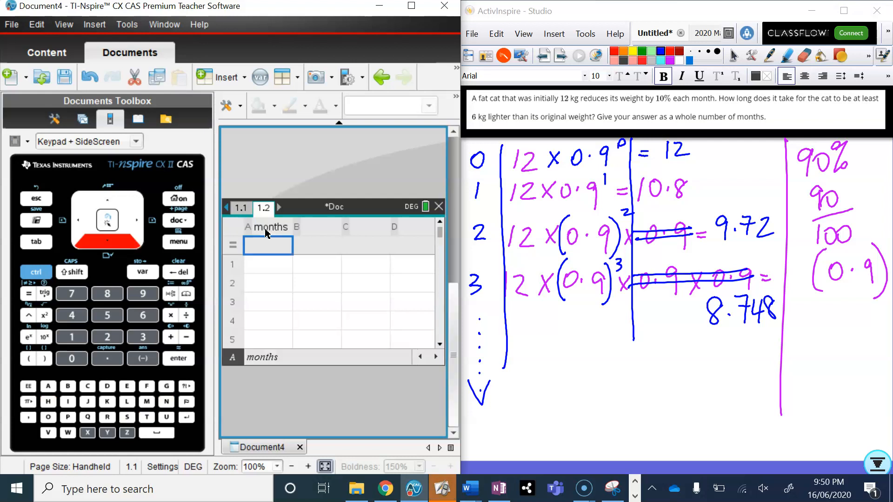
key(Right)
key(Up)
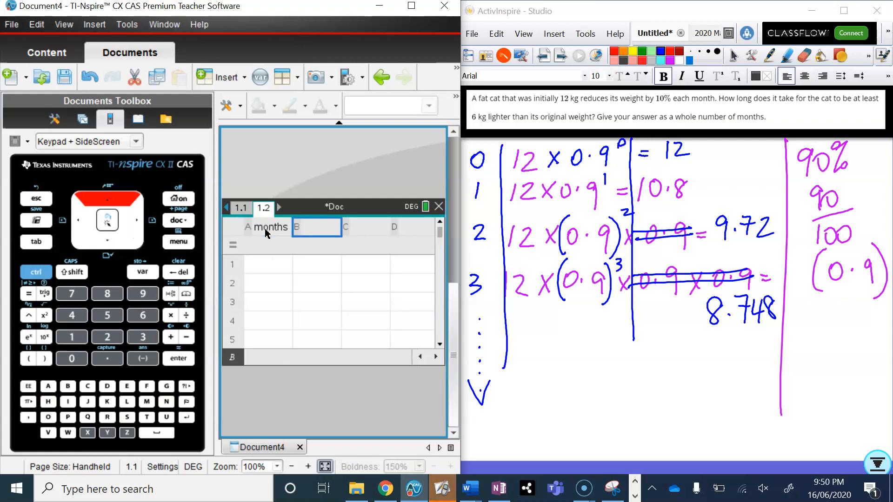
text(we)
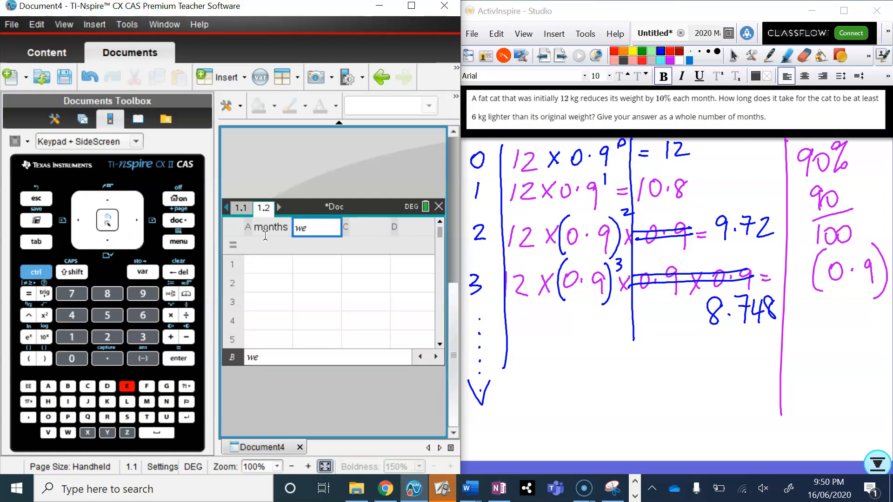
text(ight)
key(Down)
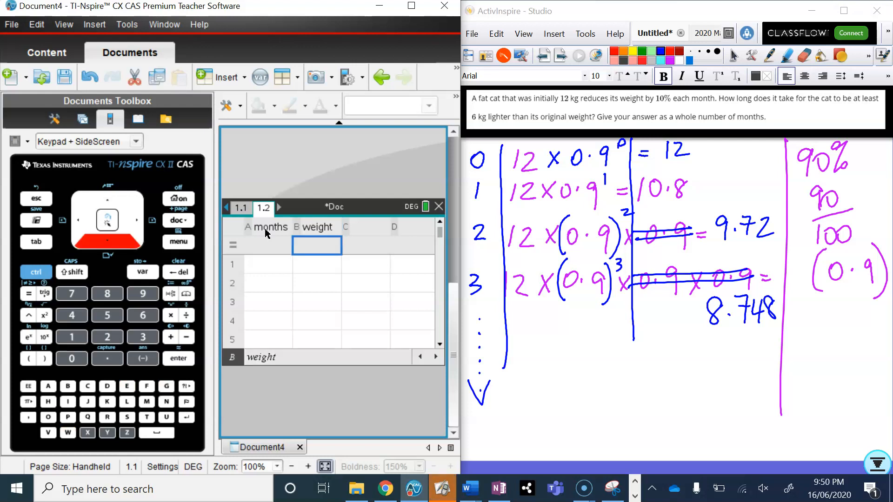
Fill the months column with the whole numbers 0 to 12, starting in cell A1
key(Down)
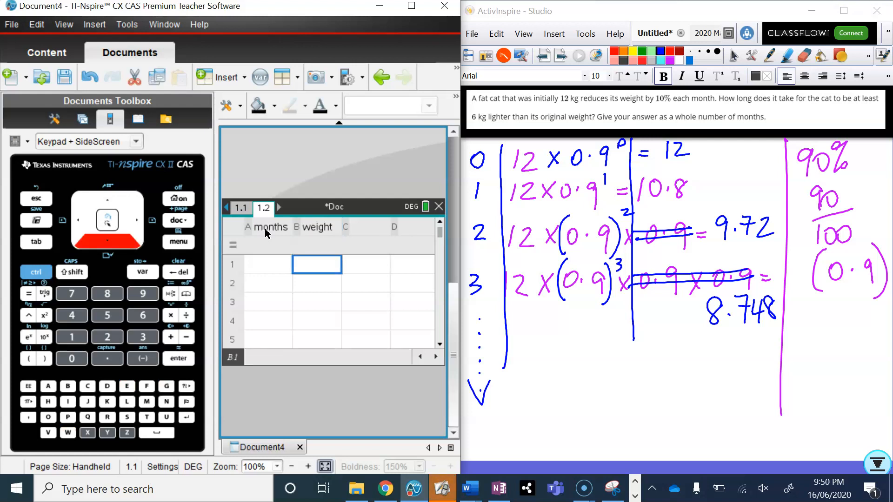
key(Left)
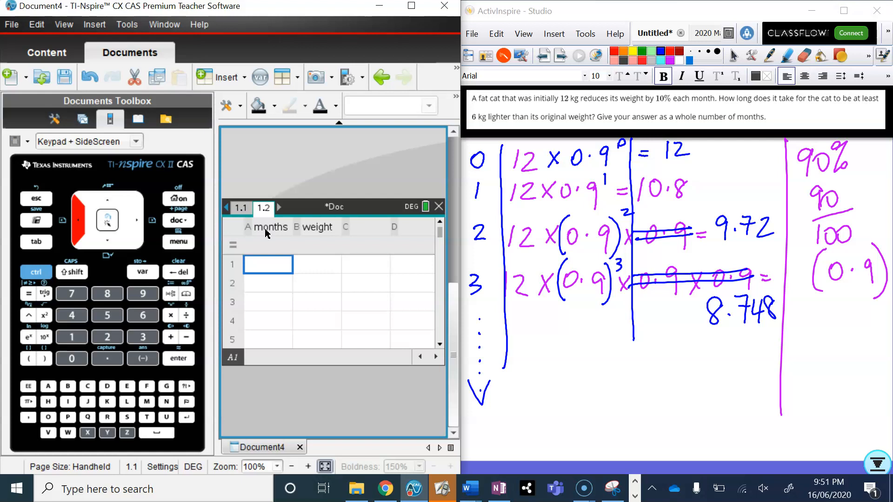
text(0)
key(Down)
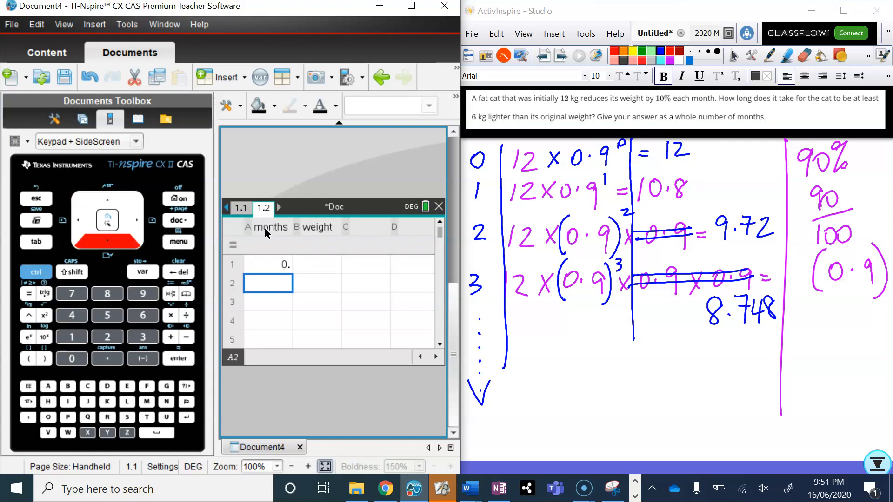
key(1)
key(Down)
key(2)
key(Down)
key(3)
key(Down)
key(4)
key(Down)
key(5)
key(Down)
key(6)
key(Down)
key(7)
key(Down)
key(8)
key(Down)
key(9)
key(Down)
text(10)
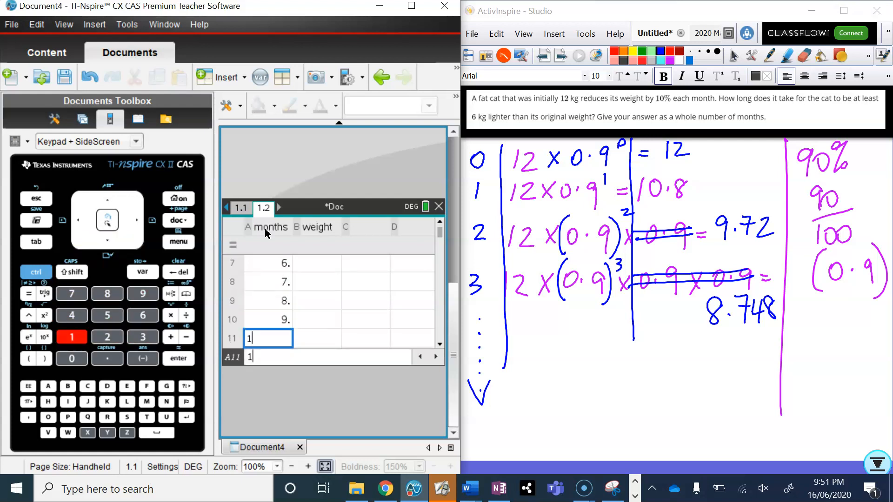
key(Down)
text(11)
key(Down)
text(12)
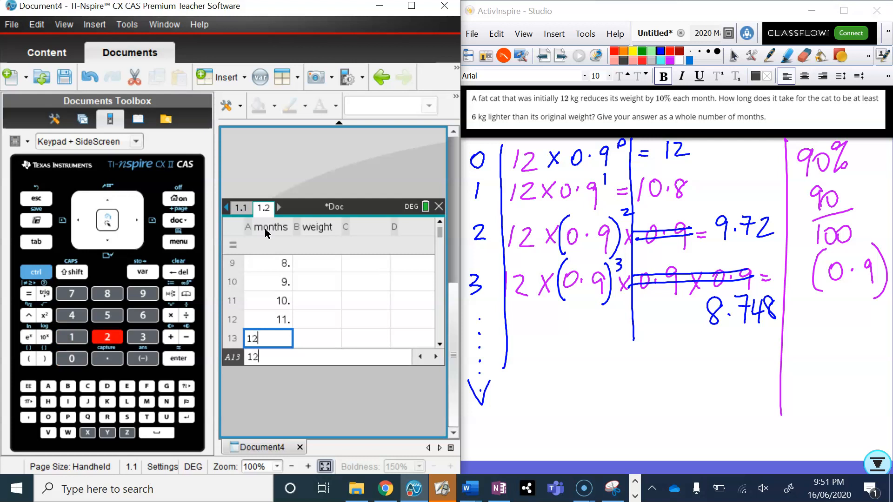
key(Down)
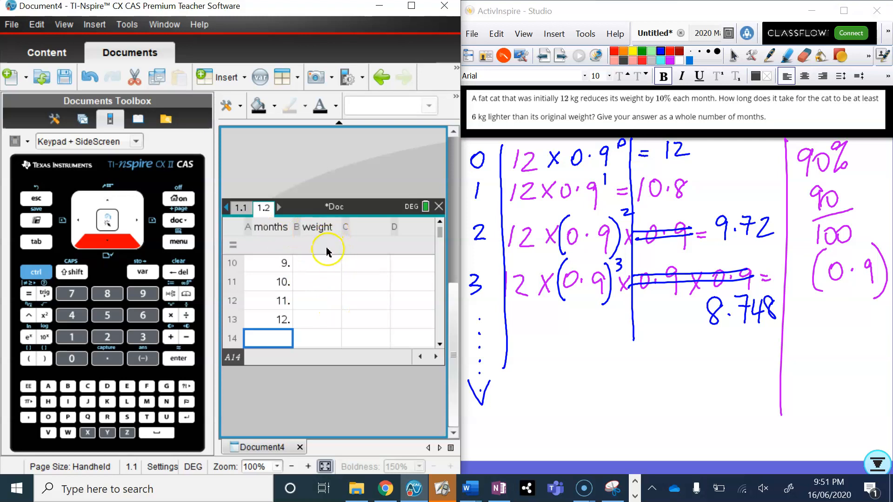
Define the weight column with the formula 12·0.9^months so every month's weight is calculated
click(318, 227)
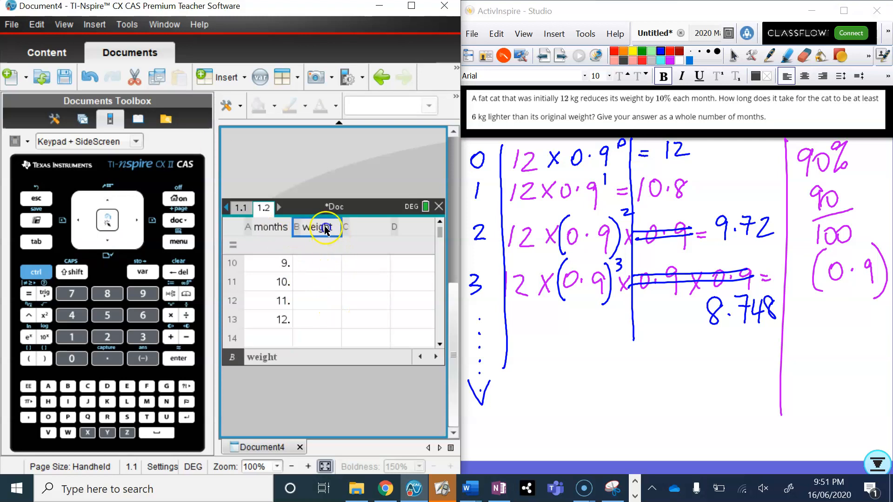
click(307, 247)
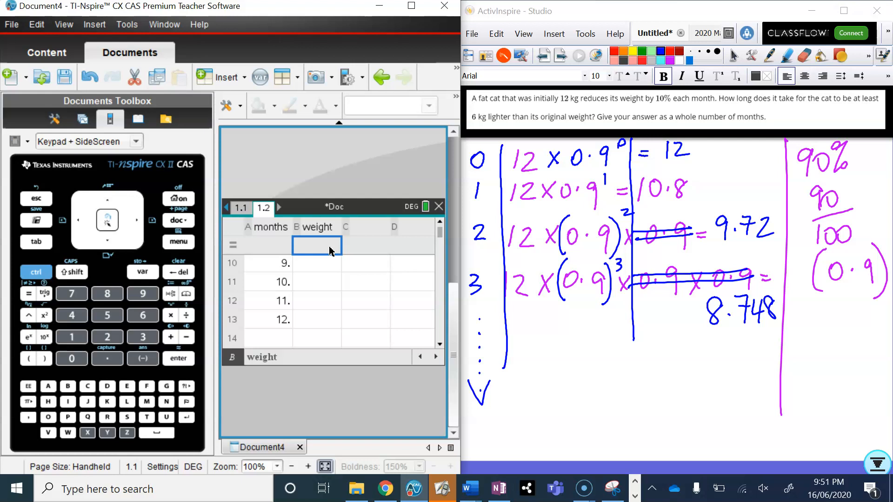
text(=)
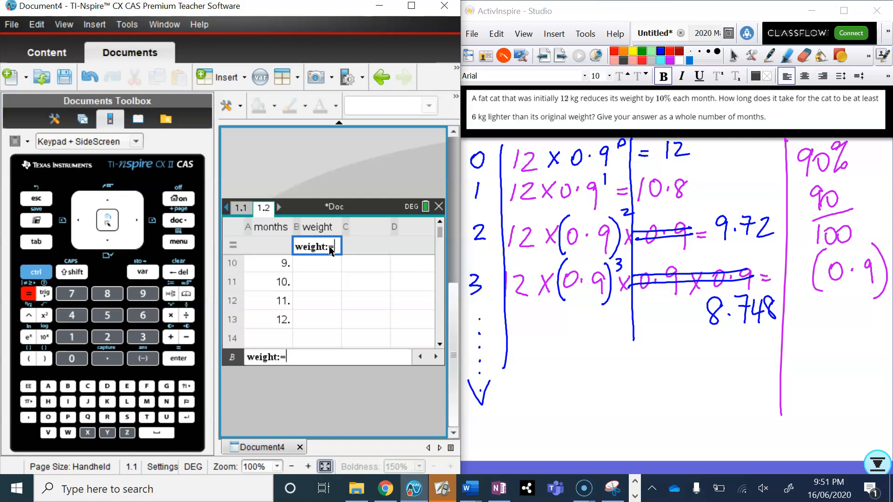
click(332, 247)
text(12)
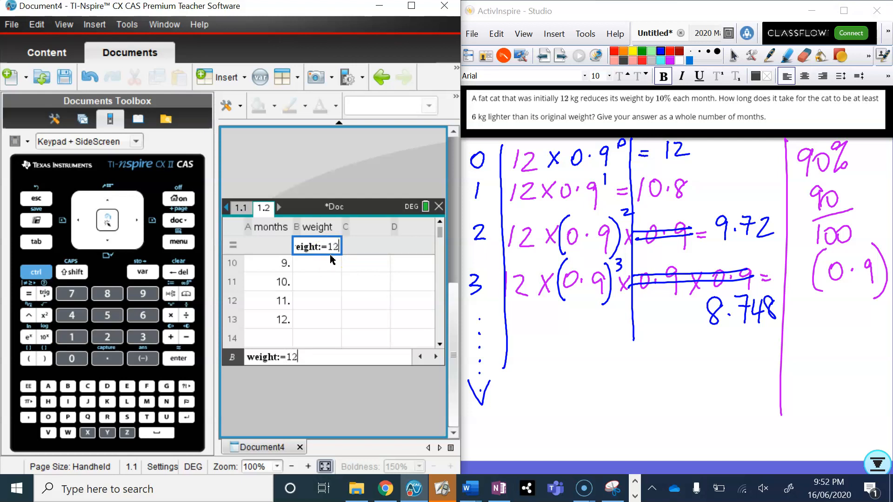
text(*0)
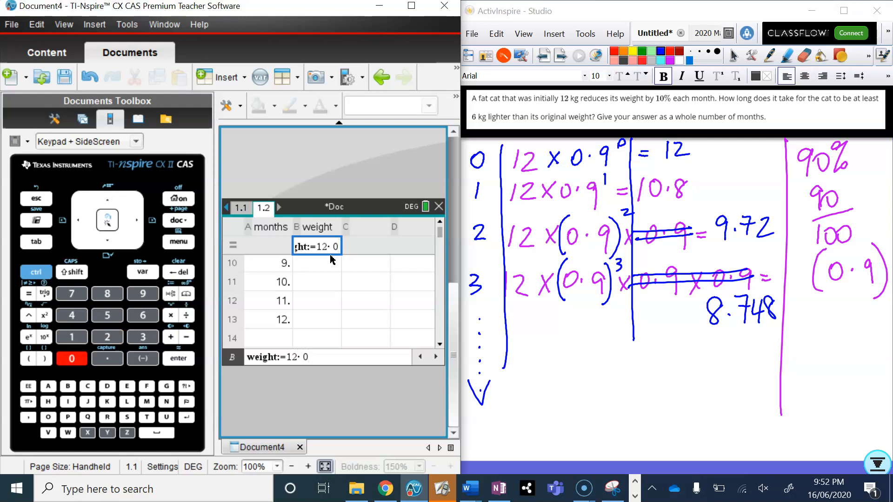
text(.9)
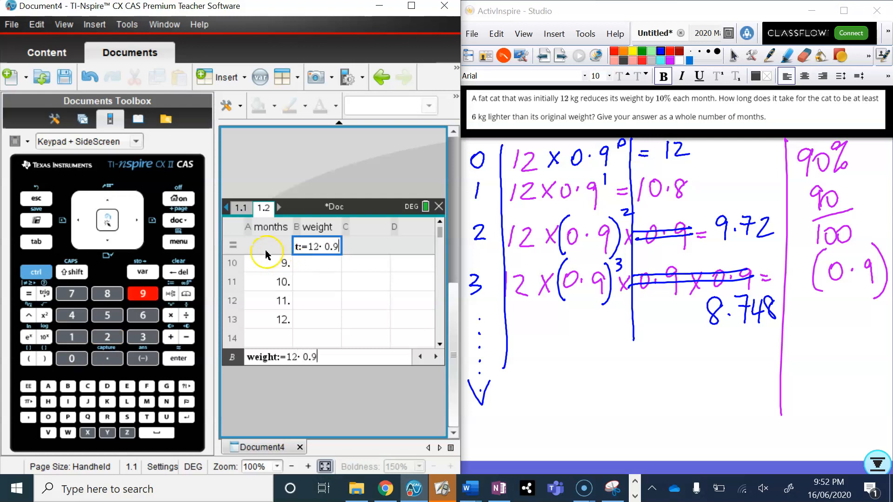
click(29, 316)
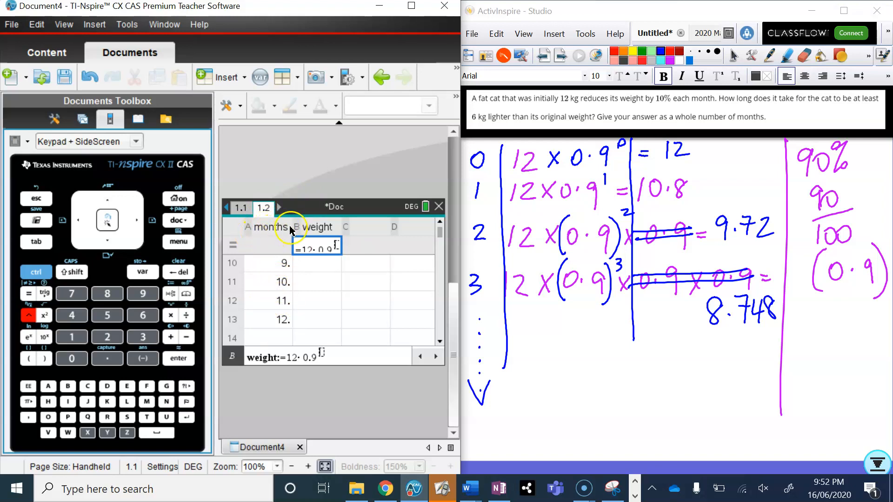
text(months)
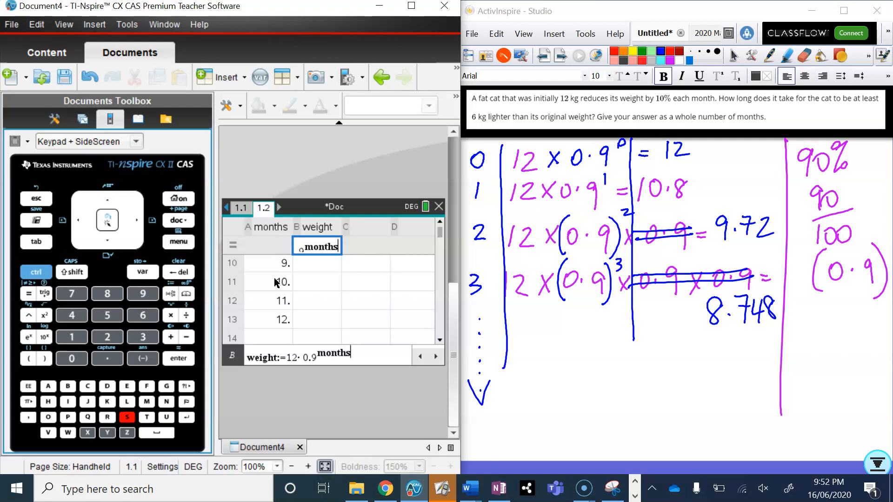
key(Return)
click(440, 237)
mouse_move(439, 233)
mouse_down()
mouse_move(439, 242)
mouse_move(438, 226)
mouse_up()
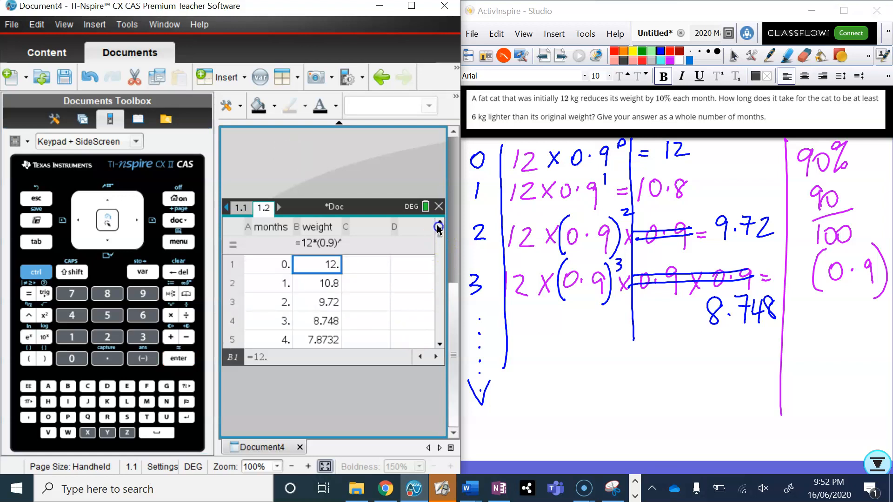
double_click(316, 272)
click(362, 269)
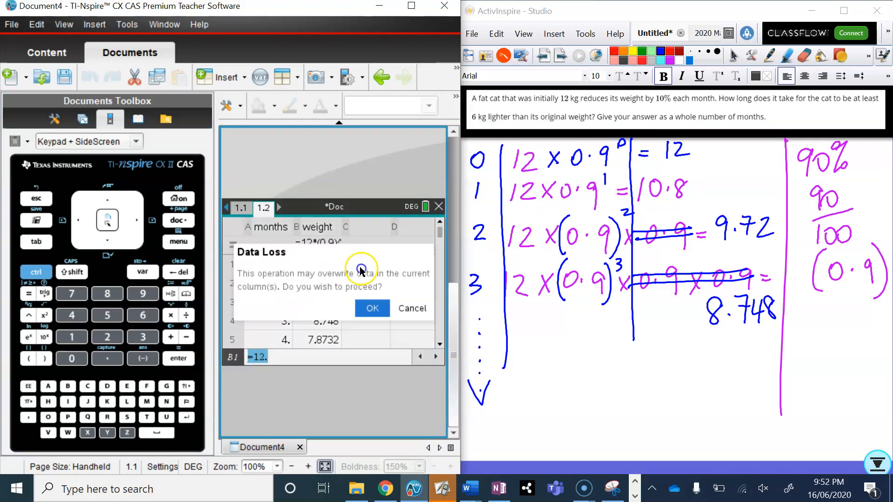
click(398, 316)
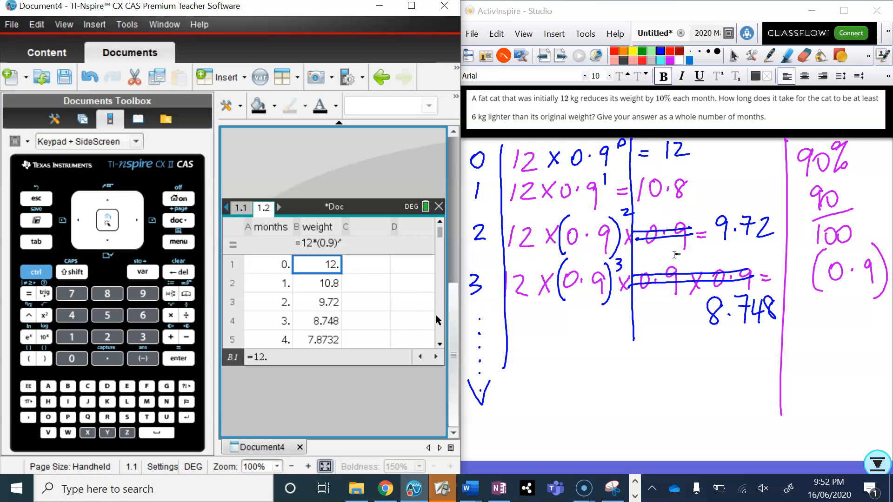
Go through the weight column month by month to find the first weight of 6 kg or less
key(Down)
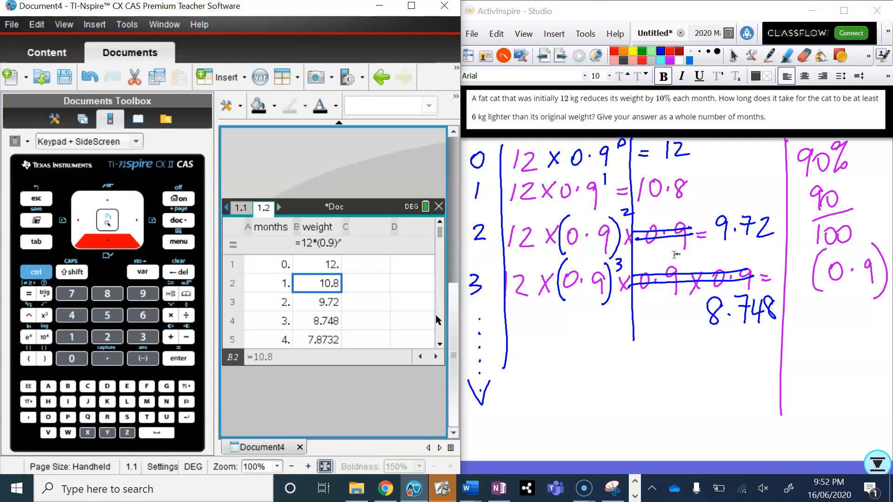
key(Down)
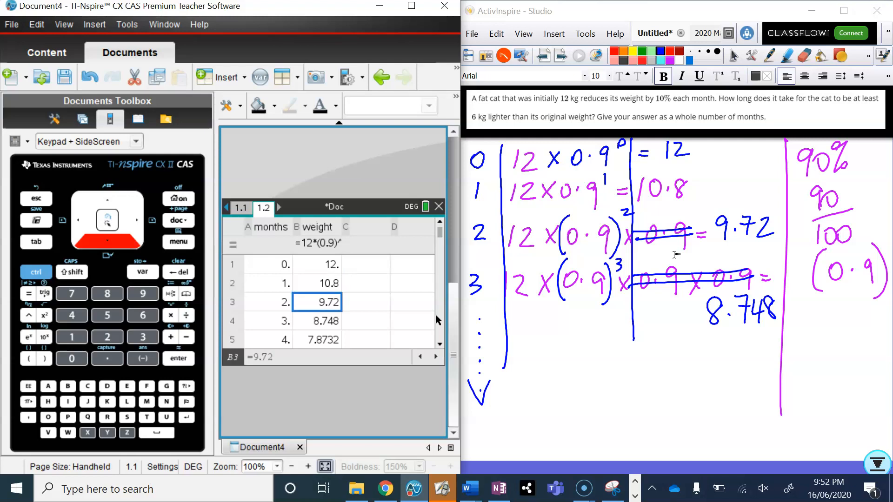
key(Down)
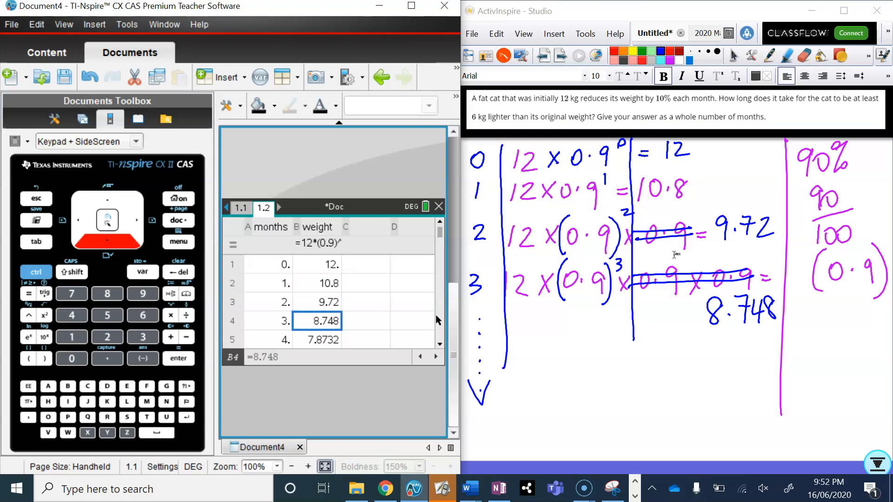
key(Down)
key(Down)
key(Down)
key(Down)
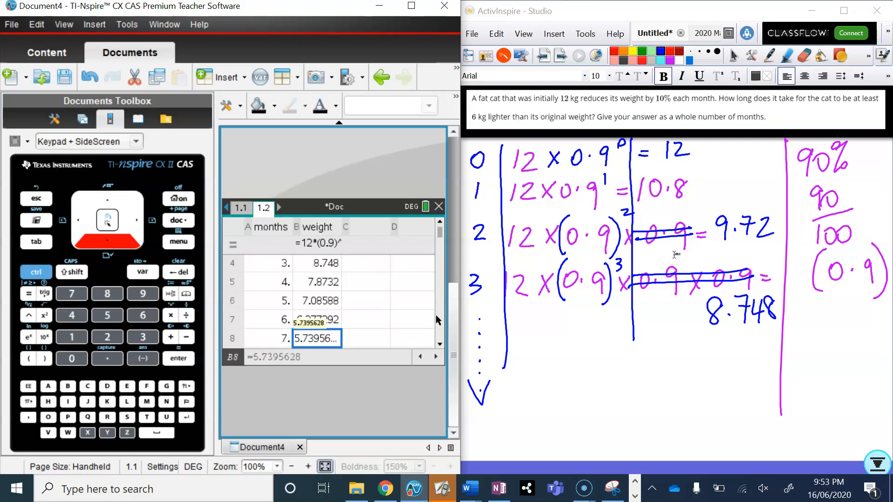
key(Down)
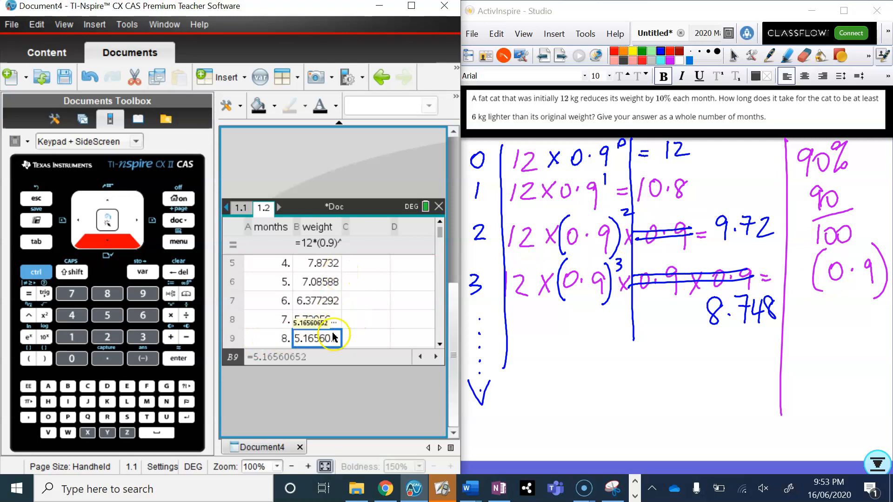
click(320, 317)
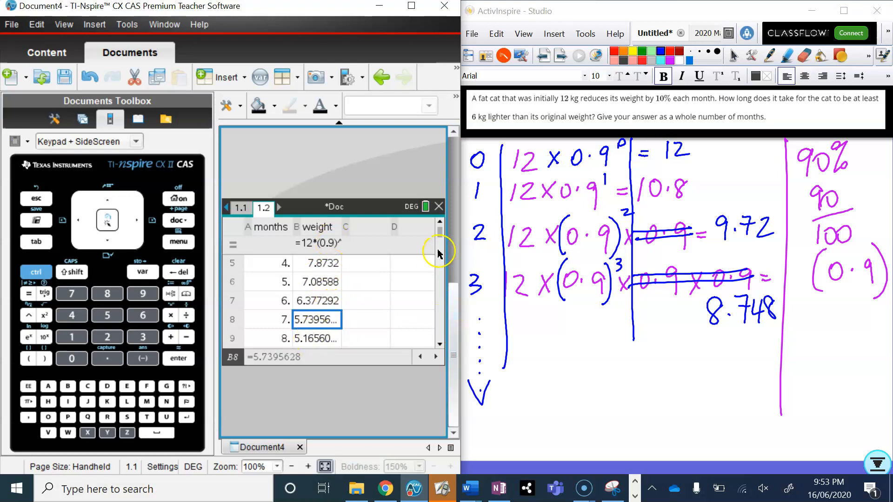
Name spreadsheet column C "loss"
click(441, 233)
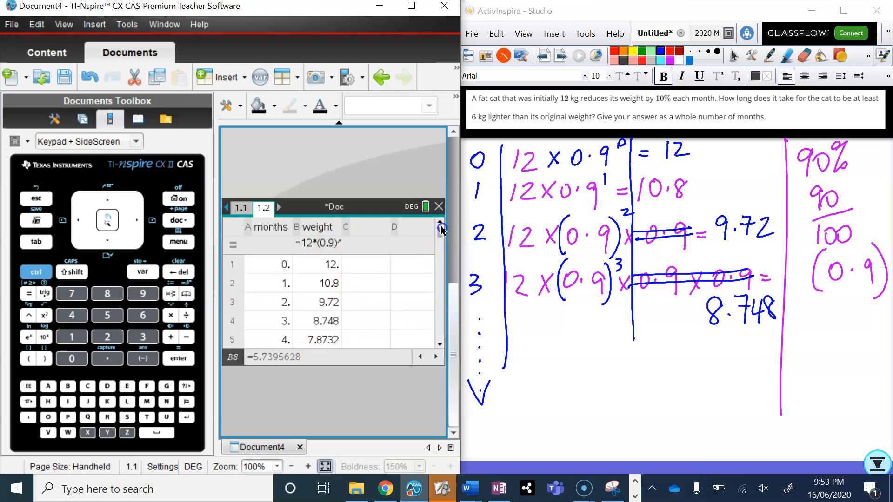
click(361, 234)
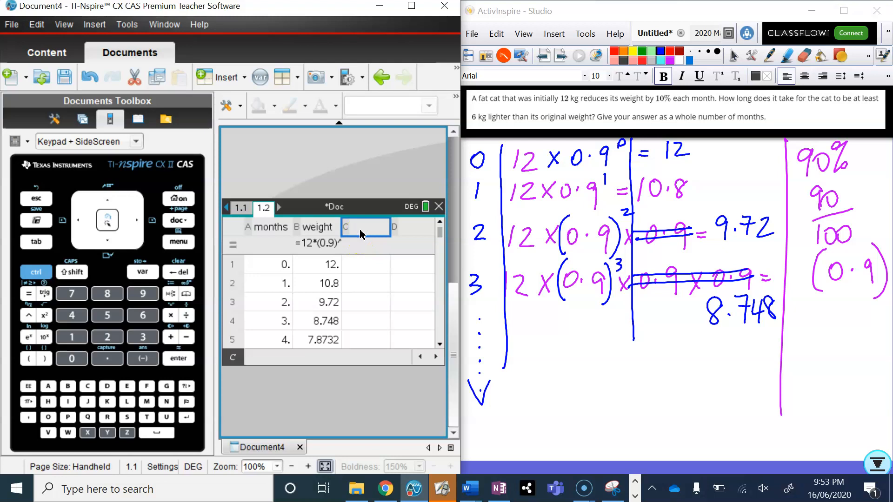
text(loss)
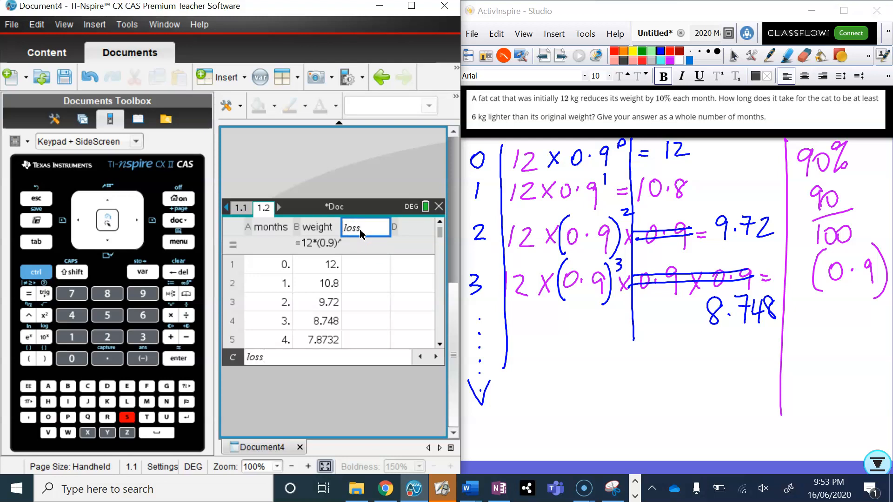
key(Down)
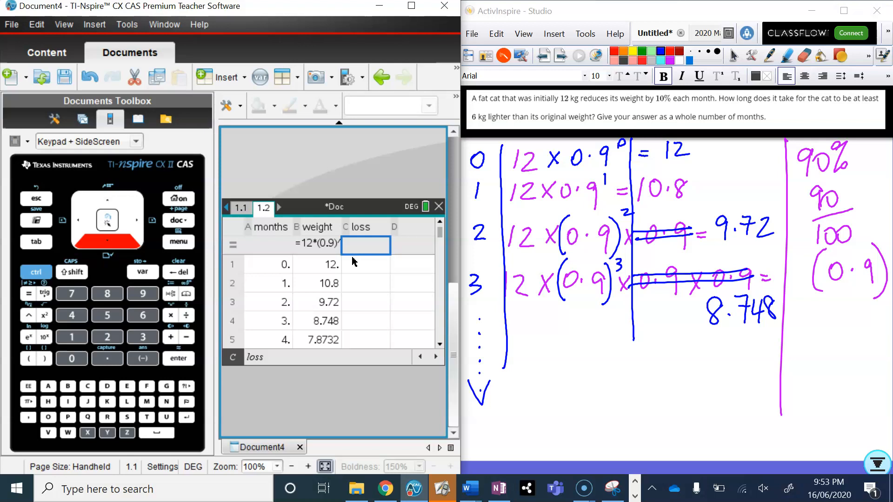
Define the loss column with the formula 12−weight so the total weight lost is calculated for every month
text(=)
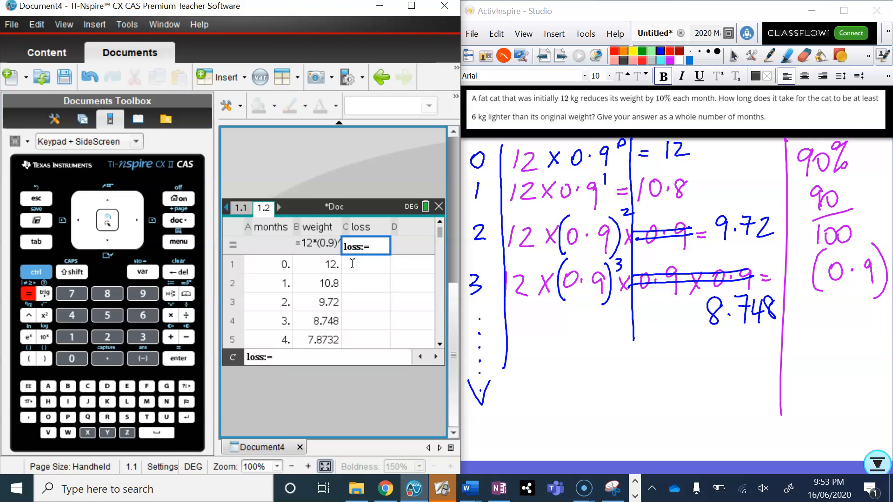
text(12)
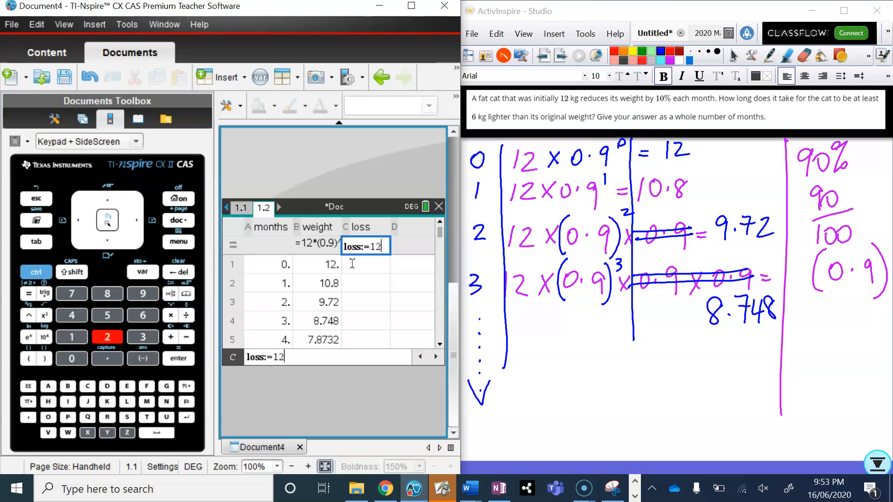
text(-)
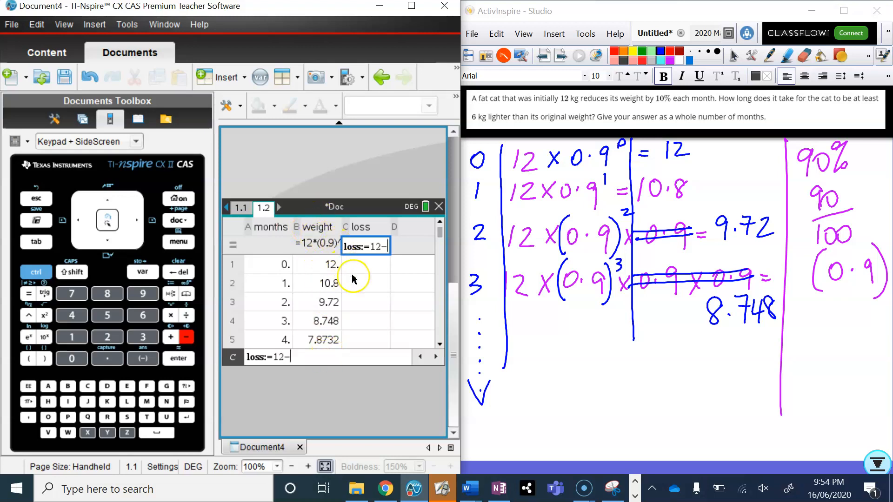
text(weight)
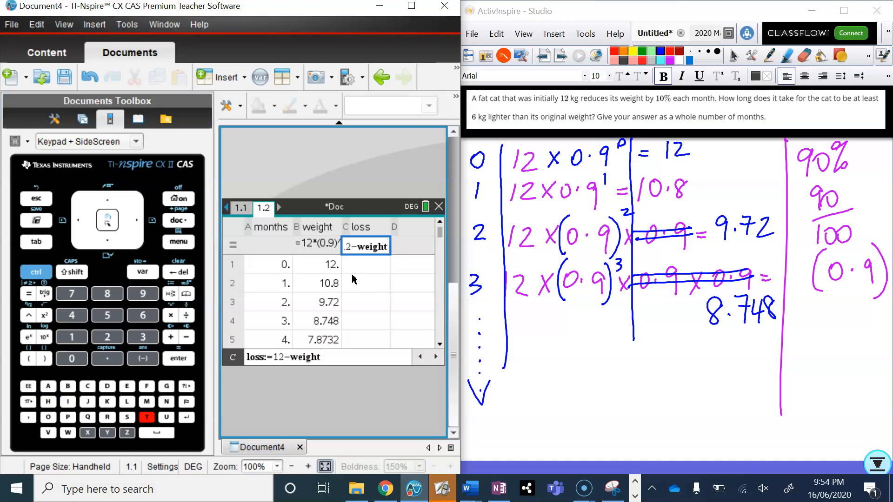
key(Return)
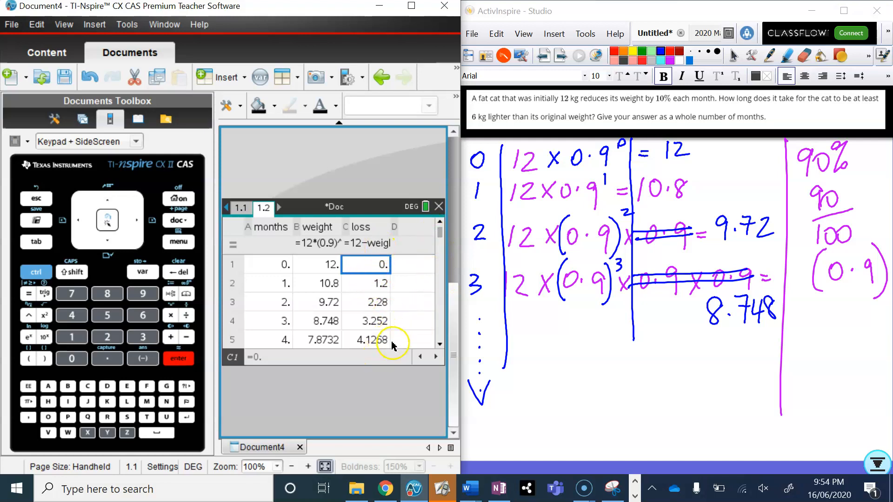
Go through the loss column month by month to find the first loss of at least 6 kg
click(107, 243)
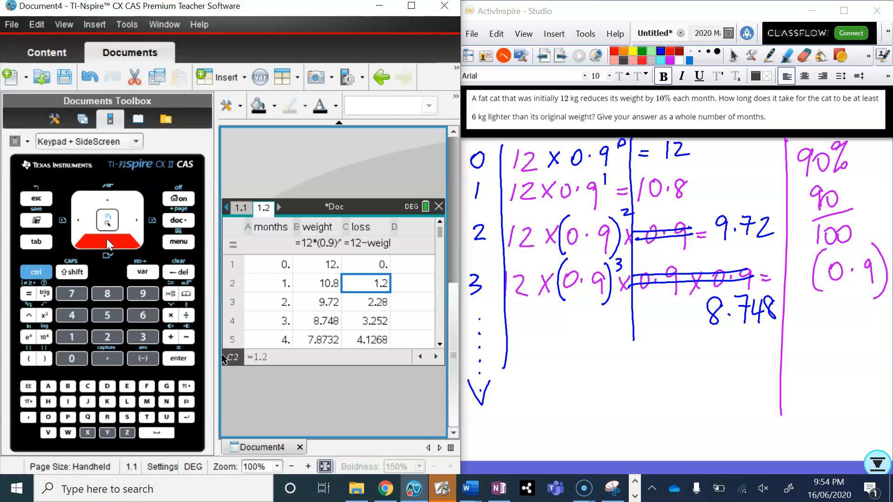
click(107, 239)
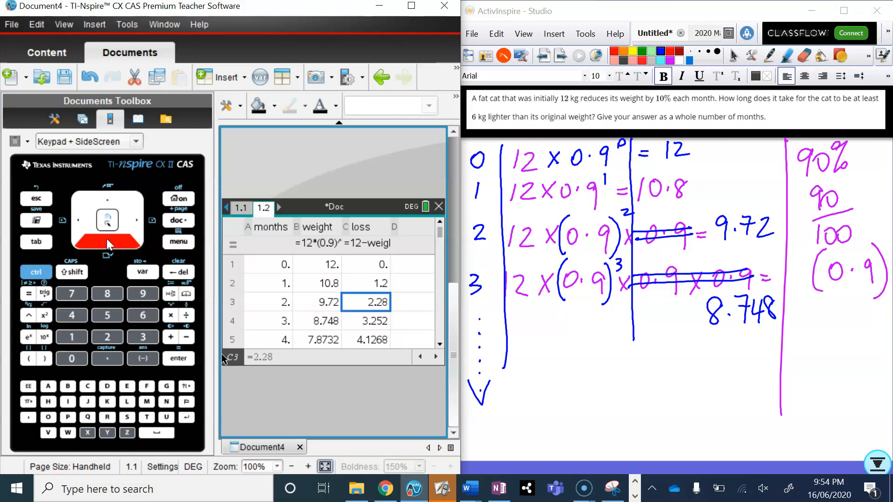
click(107, 238)
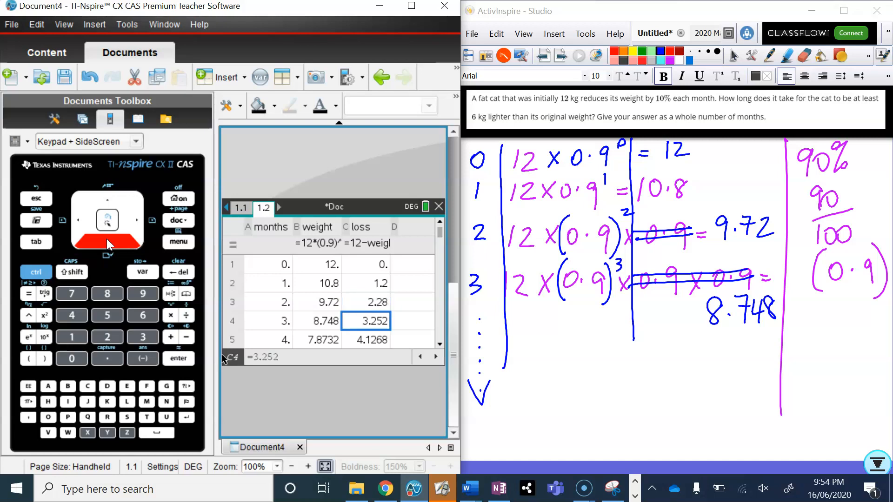
click(107, 239)
click(106, 239)
click(107, 239)
click(107, 238)
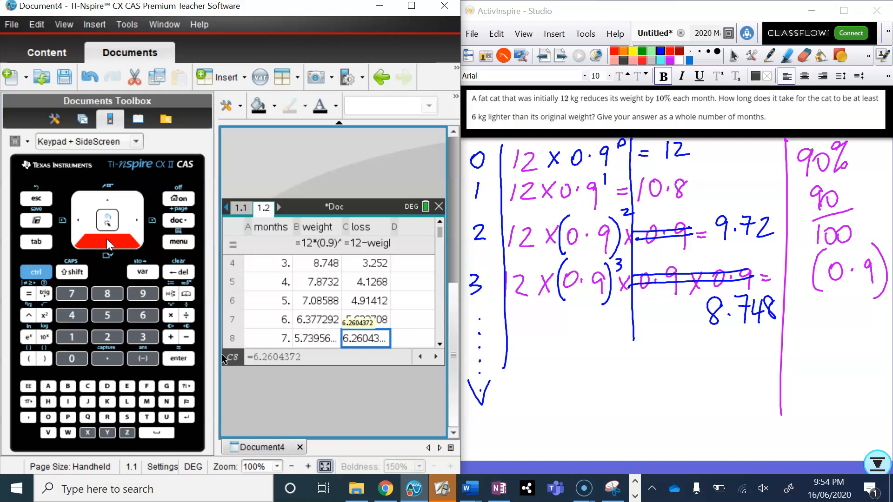